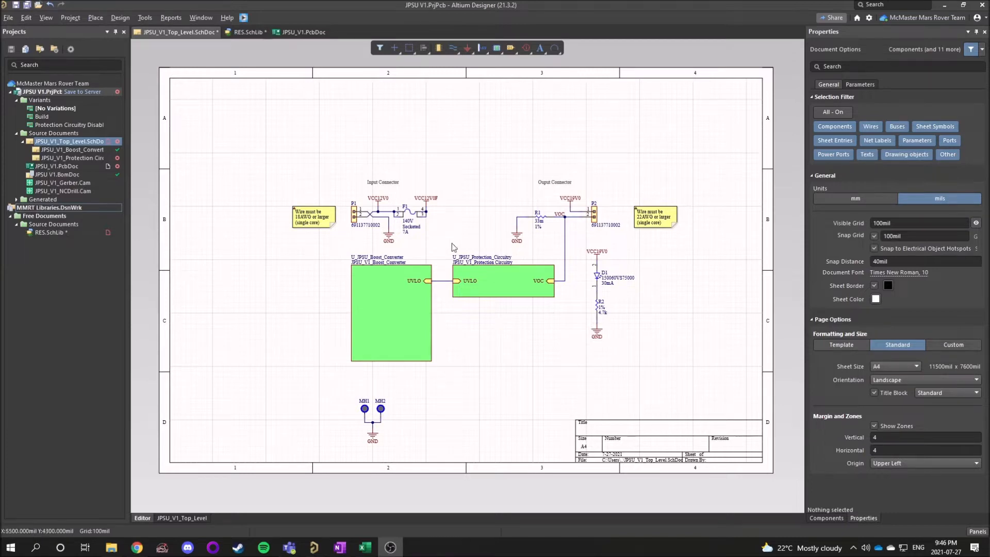
# Examine the input and output connector circuits and the sheet symbols on the top-level schematic.
pyautogui.keyDown('ctrl'); pyautogui.scroll(2, 451, 243); pyautogui.keyUp('ctrl')
pyautogui.moveTo(481, 256); pyautogui.dragTo(456, 239, button='right')
pyautogui.keyDown('ctrl'); pyautogui.scroll(-1, 431, 215); pyautogui.keyUp('ctrl')
pyautogui.keyDown('ctrl'); pyautogui.scroll(1, 456, 236); pyautogui.keyUp('ctrl')
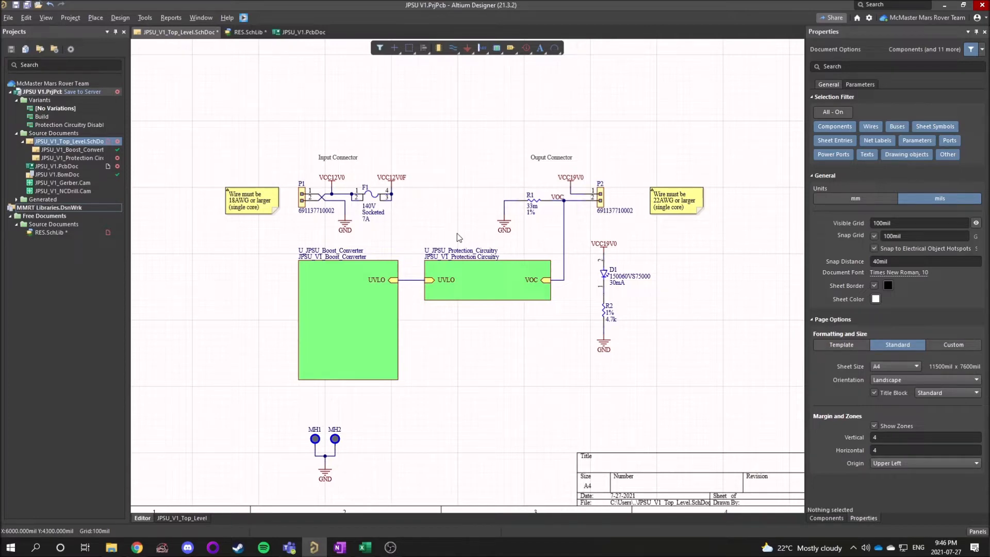
pyautogui.keyDown('ctrl'); pyautogui.scroll(1, 455, 230); pyautogui.keyUp('ctrl')
pyautogui.moveTo(440, 231); pyautogui.dragTo(432, 199, button='right')
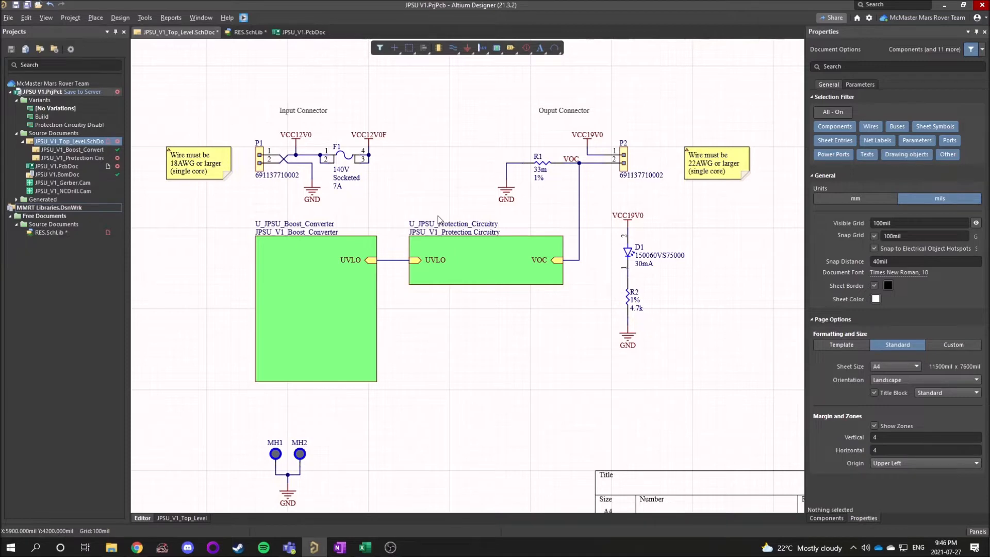
pyautogui.keyDown('ctrl'); pyautogui.scroll(2, 423, 185); pyautogui.keyUp('ctrl')
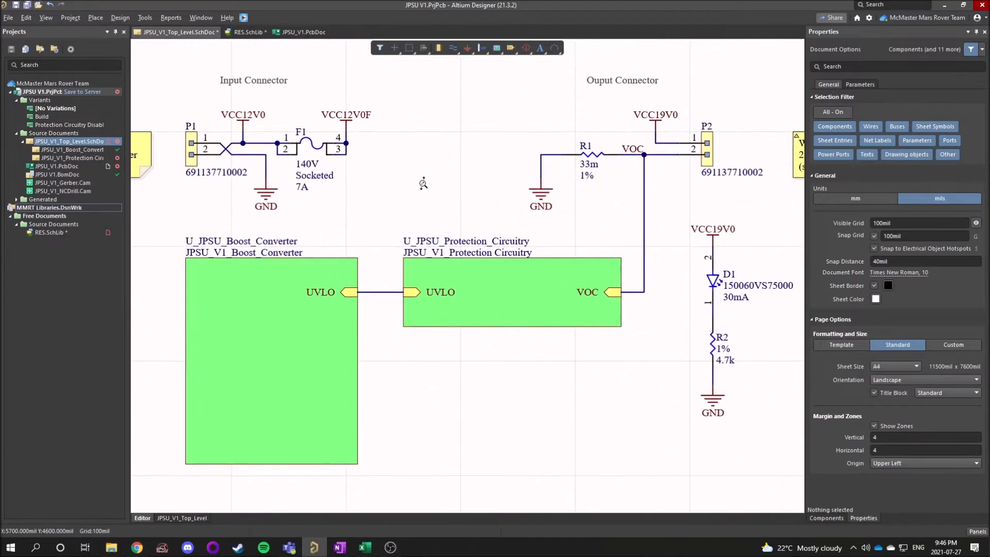
pyautogui.moveTo(432, 184); pyautogui.dragTo(537, 181, button='right')
pyautogui.keyDown('ctrl'); pyautogui.scroll(-1, 536, 181); pyautogui.keyUp('ctrl')
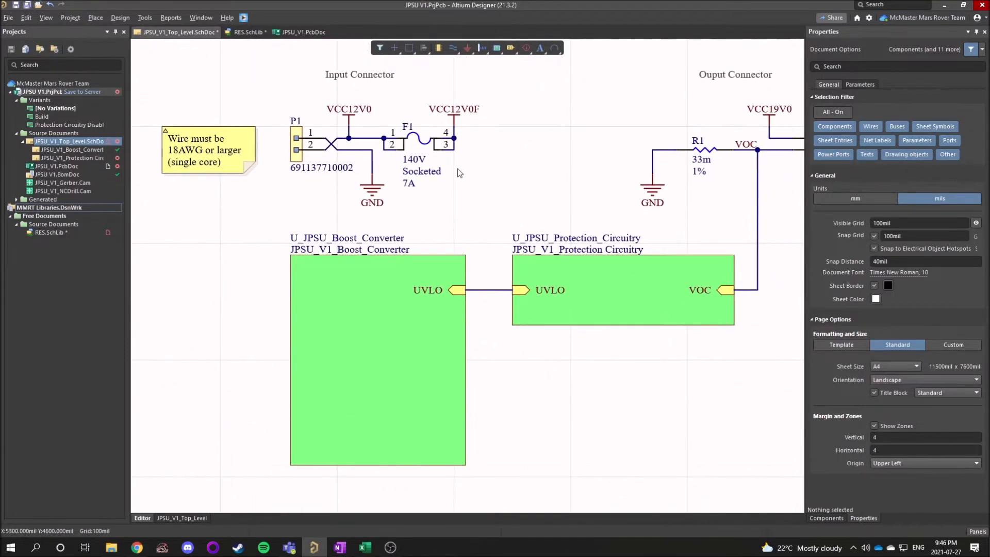
# Inspect the component properties of connector P1, fuse F1, resistor R1 and LED D1 in turn.
pyautogui.click(301, 143)
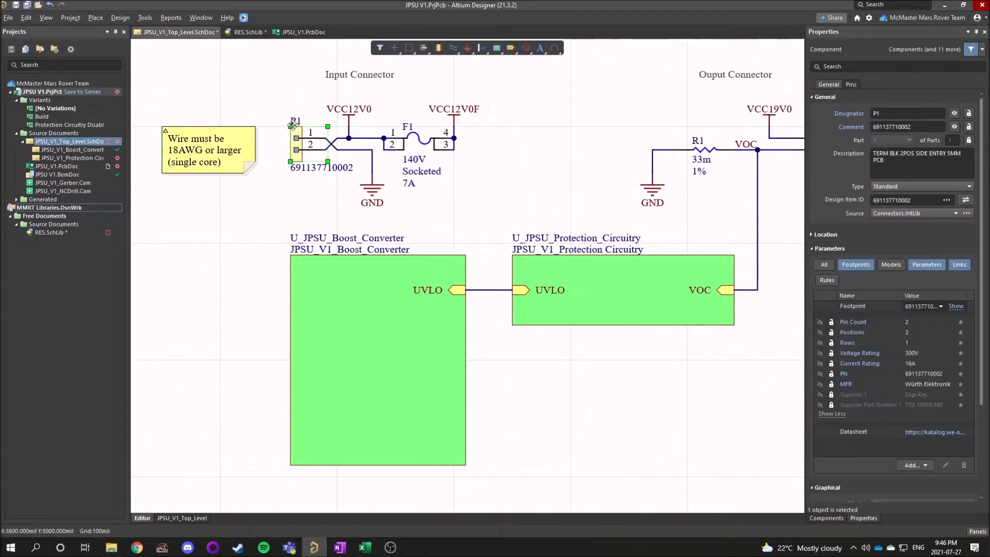
pyautogui.click(411, 152)
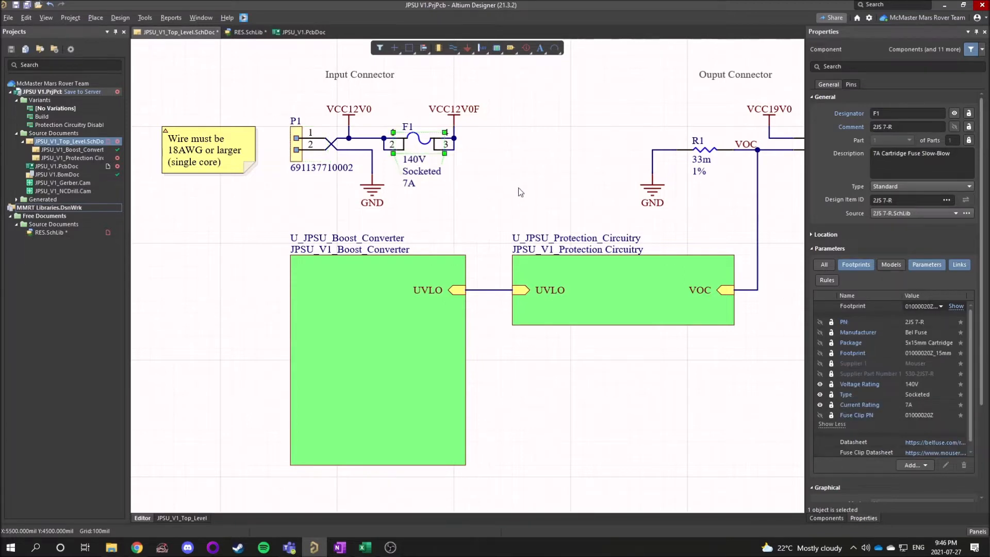
pyautogui.moveTo(583, 193); pyautogui.dragTo(330, 186, button='right')
pyautogui.click(458, 147)
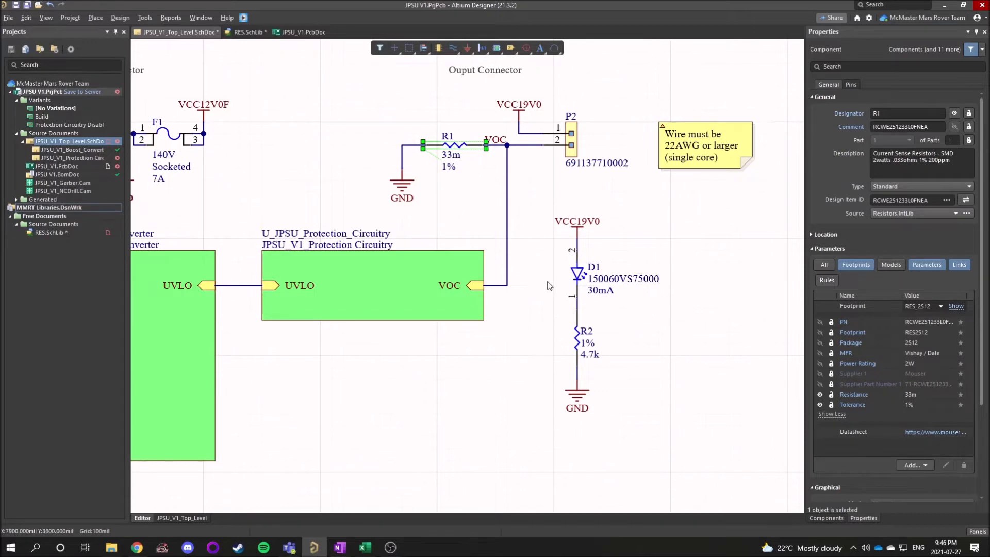
pyautogui.moveTo(548, 282); pyautogui.dragTo(446, 248, button='right')
pyautogui.click(473, 238)
pyautogui.moveTo(541, 335); pyautogui.dragTo(541, 336, button='middle')
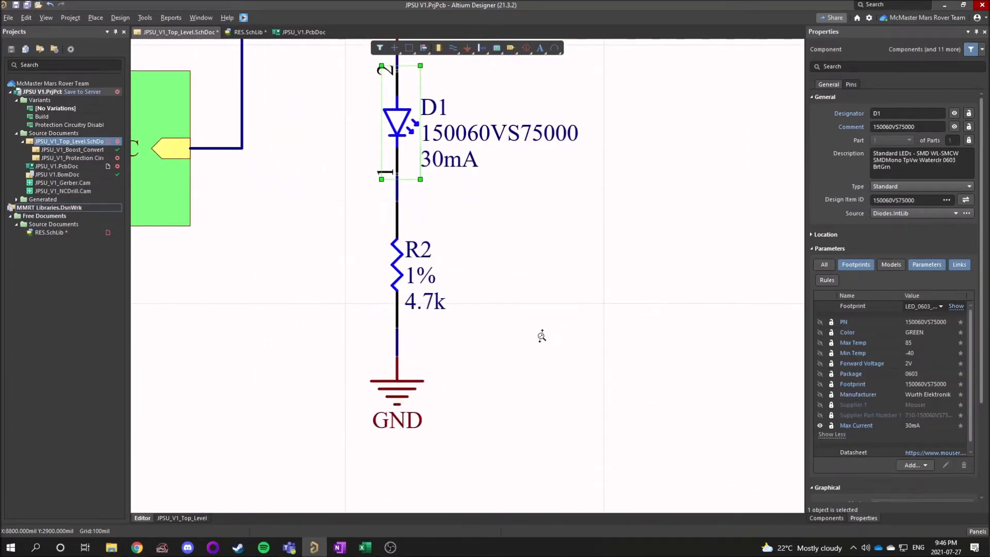
# Select resistor R2 beneath the LED and review its designator and description.
pyautogui.moveTo(382, 296); pyautogui.dragTo(382, 296, button='middle')
pyautogui.moveTo(387, 332); pyautogui.dragTo(395, 262, button='right')
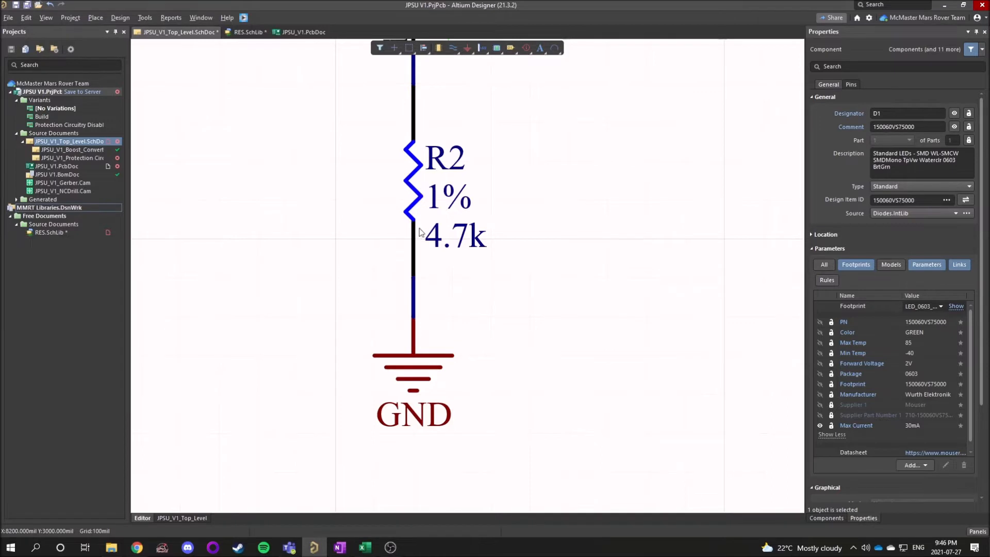
pyautogui.click(415, 188)
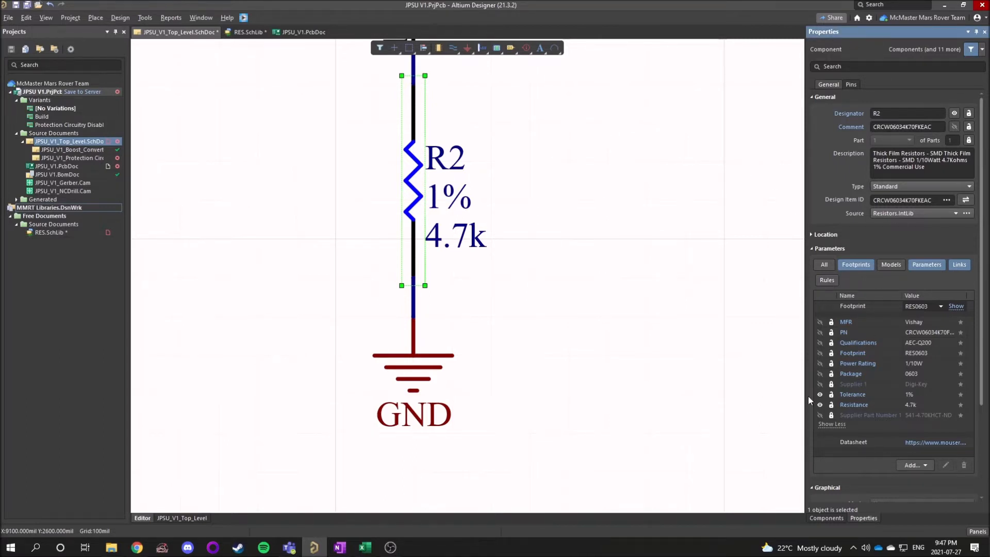
pyautogui.scroll(-3, 883, 388)
pyautogui.scroll(3, 883, 391)
pyautogui.click(881, 115)
pyautogui.moveTo(877, 114); pyautogui.dragTo(872, 114)
pyautogui.click(888, 112)
pyautogui.moveTo(886, 111); pyautogui.dragTo(878, 114)
pyautogui.moveTo(887, 113); pyautogui.dragTo(867, 116)
pyautogui.click(915, 167)
pyautogui.moveTo(936, 170); pyautogui.dragTo(872, 157)
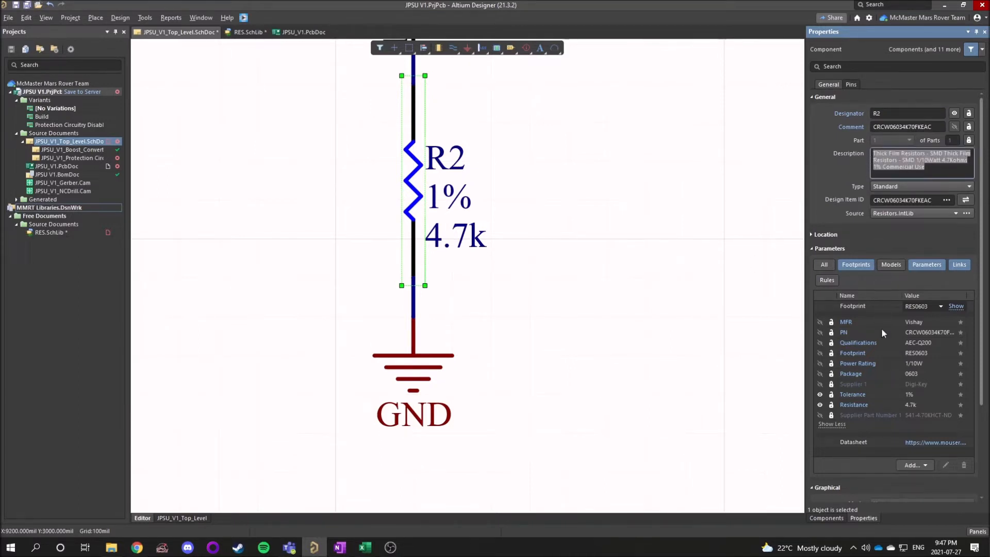
# Review R2's manufacturer, part number, power rating, package, tolerance and resistance parameters, then deselect the resistor.
pyautogui.scroll(-2, 841, 253)
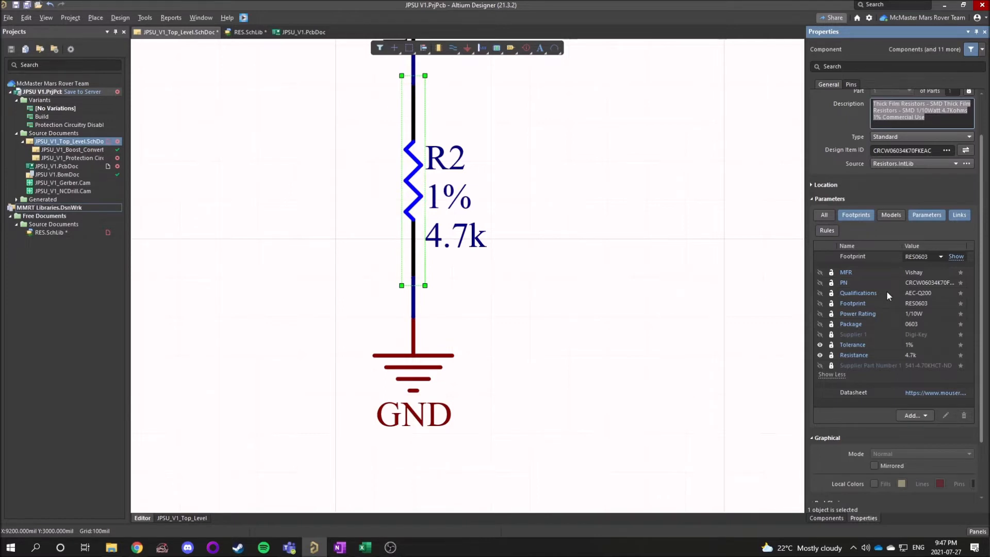
pyautogui.click(936, 274)
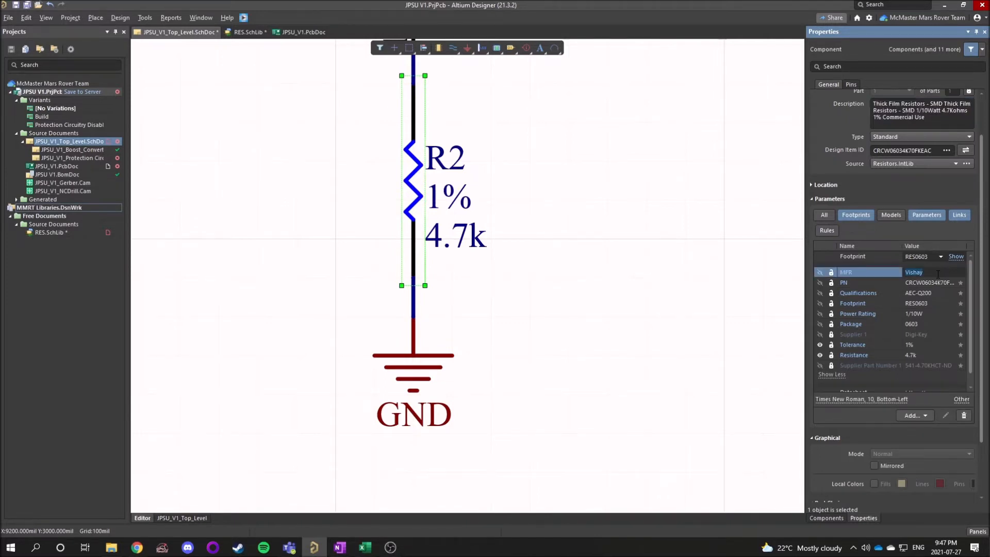
pyautogui.click(928, 286)
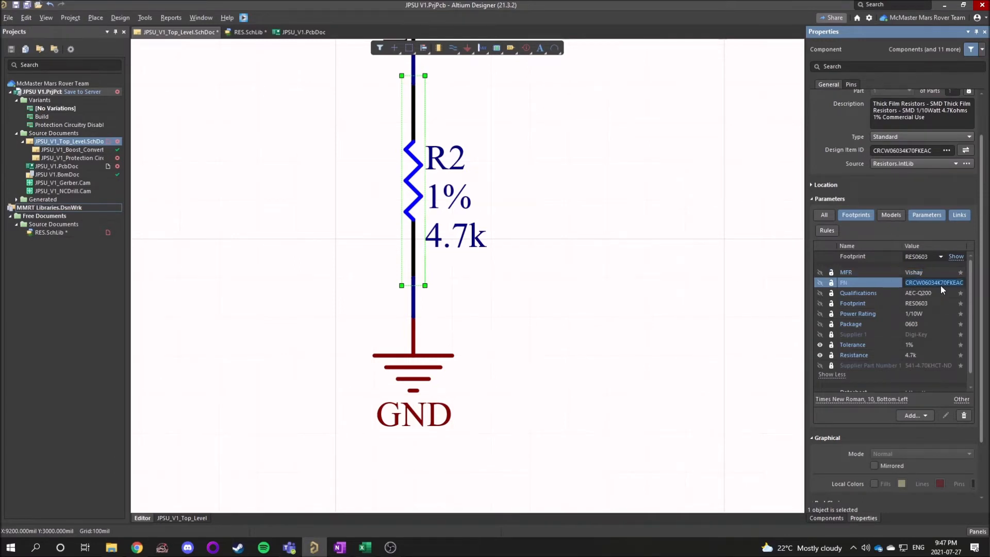
pyautogui.click(919, 315)
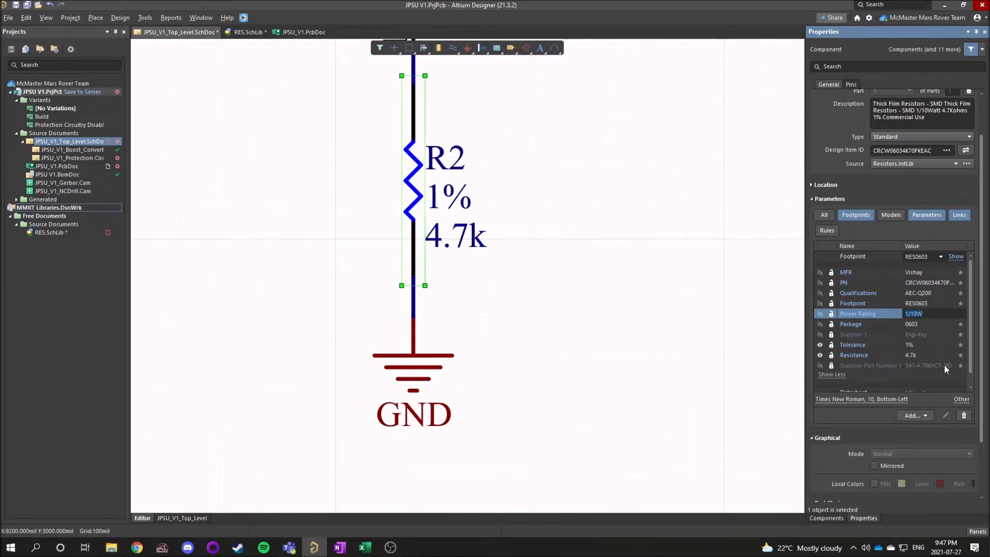
pyautogui.click(932, 324)
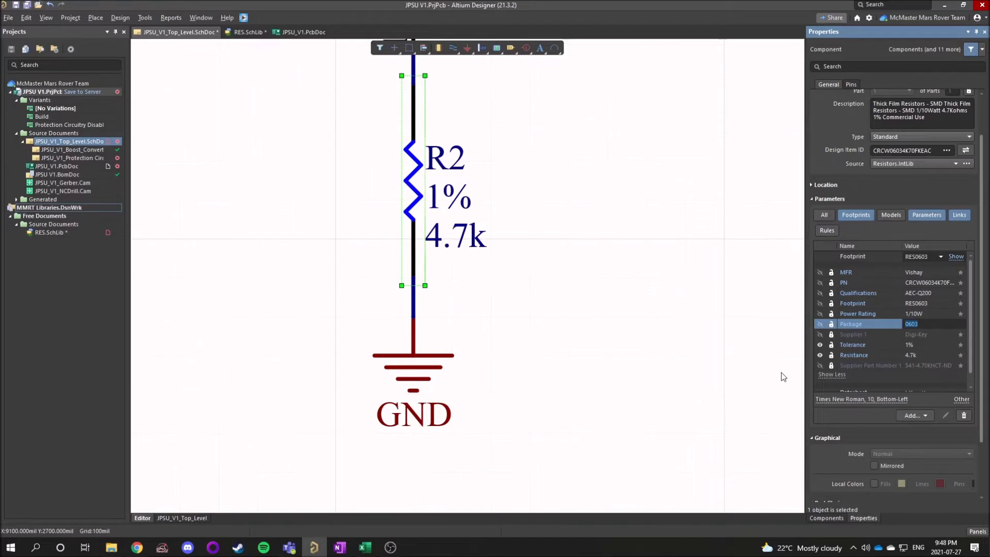
pyautogui.press('Tab')
pyautogui.press('Tab')
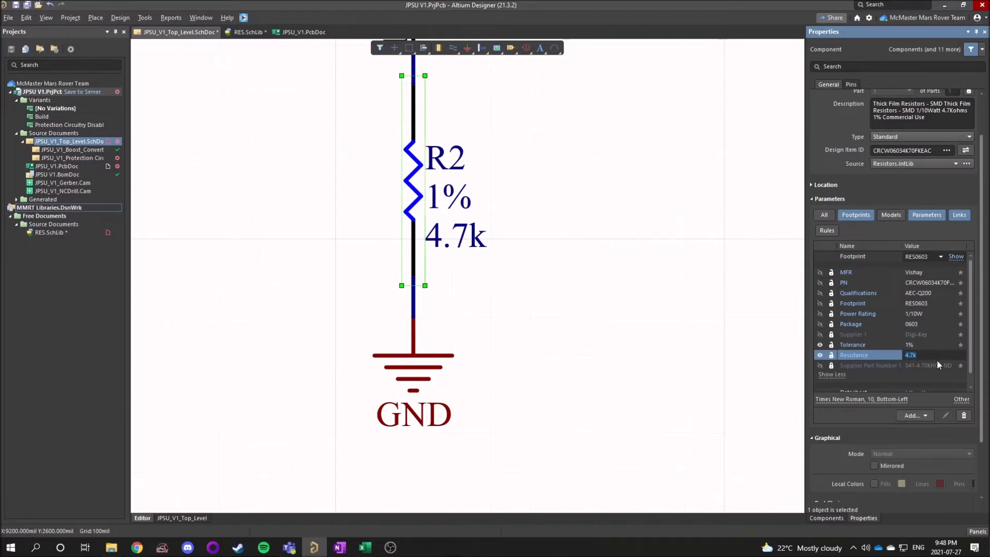
pyautogui.click(574, 307)
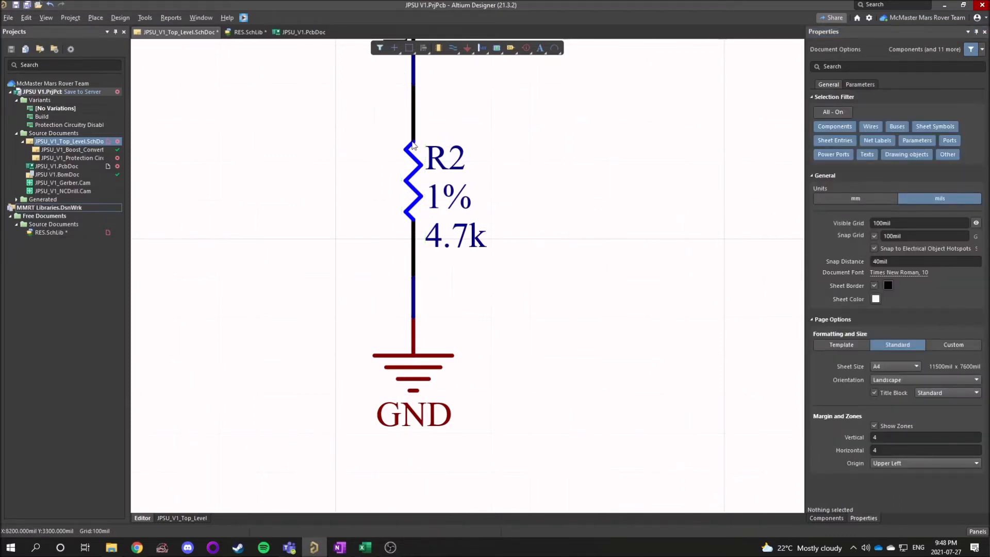
# Select R2 again and look over its complete component properties.
pyautogui.click(416, 188)
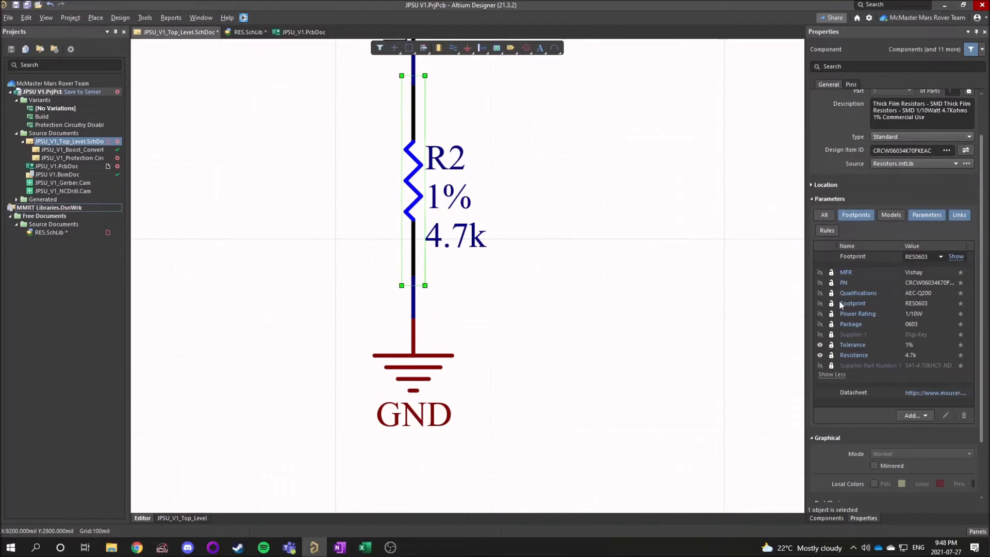
pyautogui.scroll(-4, 862, 256)
pyautogui.scroll(6, 899, 405)
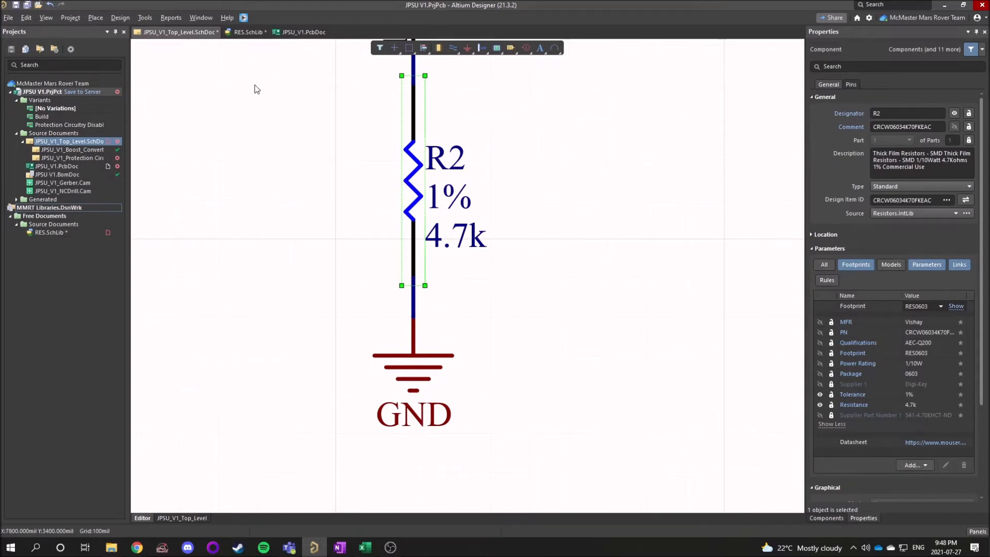
# Open the RES.SchLib schematic library and examine the resistor symbol up close.
pyautogui.click(246, 32)
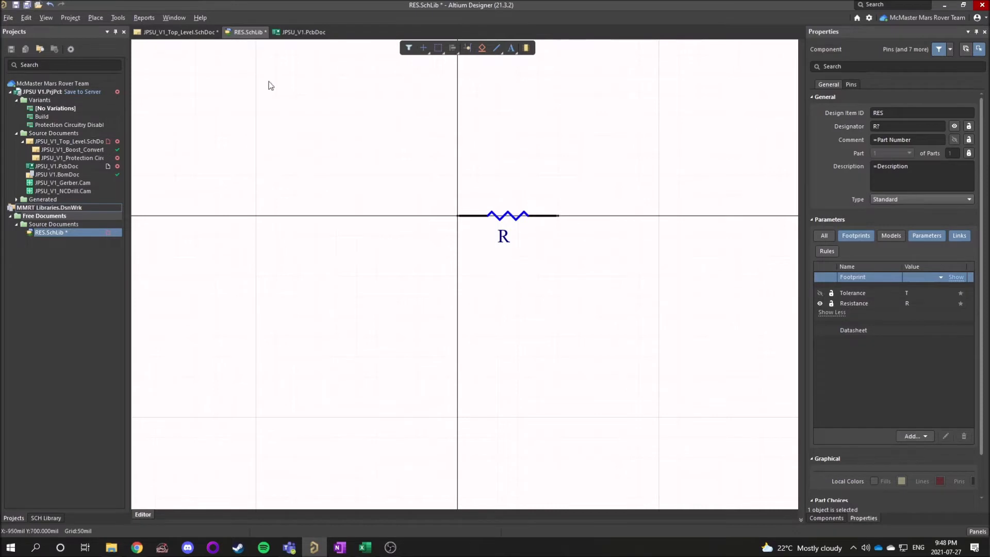
pyautogui.moveTo(522, 281); pyautogui.dragTo(448, 294, button='right')
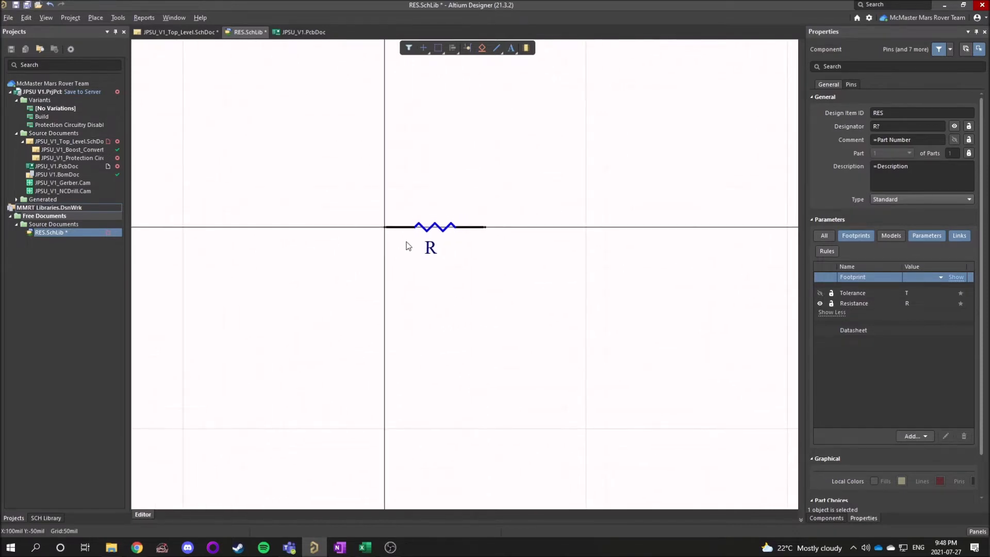
pyautogui.keyDown('ctrl'); pyautogui.scroll(3, 407, 239); pyautogui.keyUp('ctrl')
pyautogui.moveTo(431, 259); pyautogui.dragTo(360, 261, button='right')
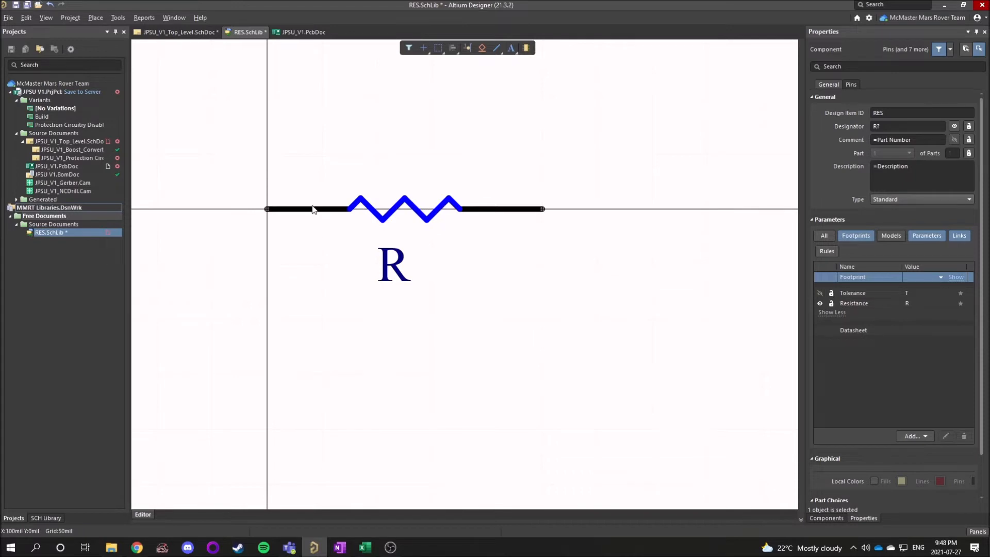
# Inspect the properties of pins 2 and 1 on the resistor symbol and examine pin 1's connection end.
pyautogui.click(490, 218)
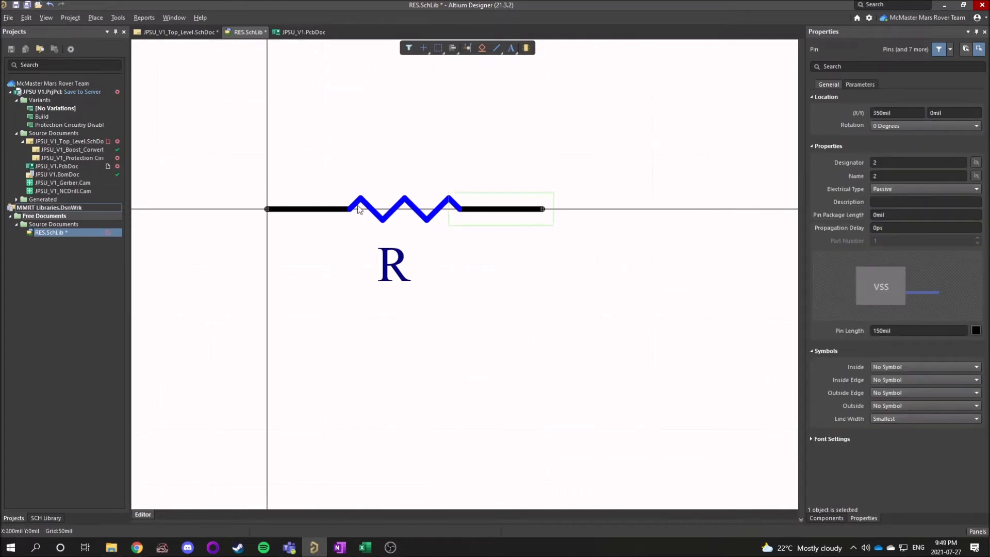
pyautogui.click(312, 214)
pyautogui.keyDown('ctrl'); pyautogui.scroll(5, 258, 230); pyautogui.keyUp('ctrl')
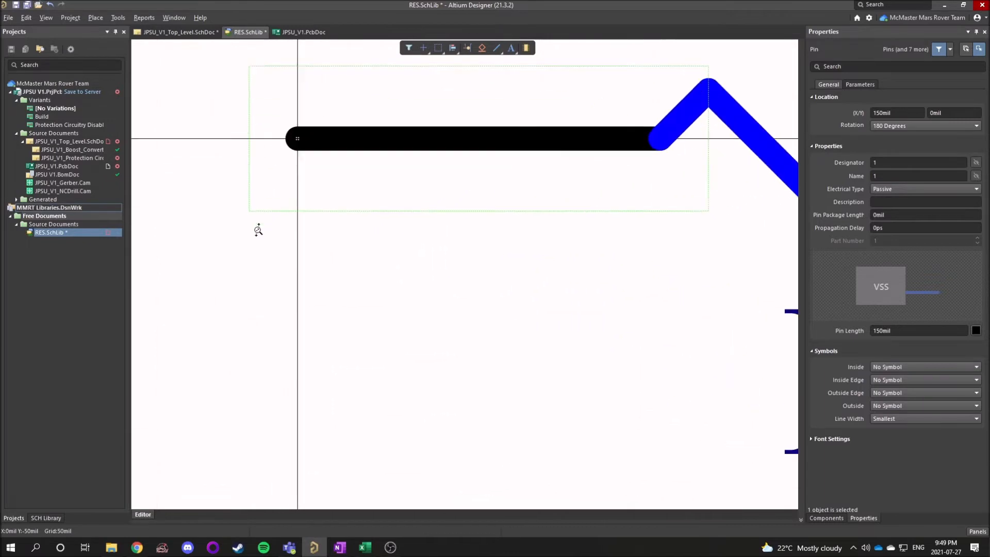
pyautogui.keyDown('ctrl'); pyautogui.scroll(1, 258, 230); pyautogui.keyUp('ctrl')
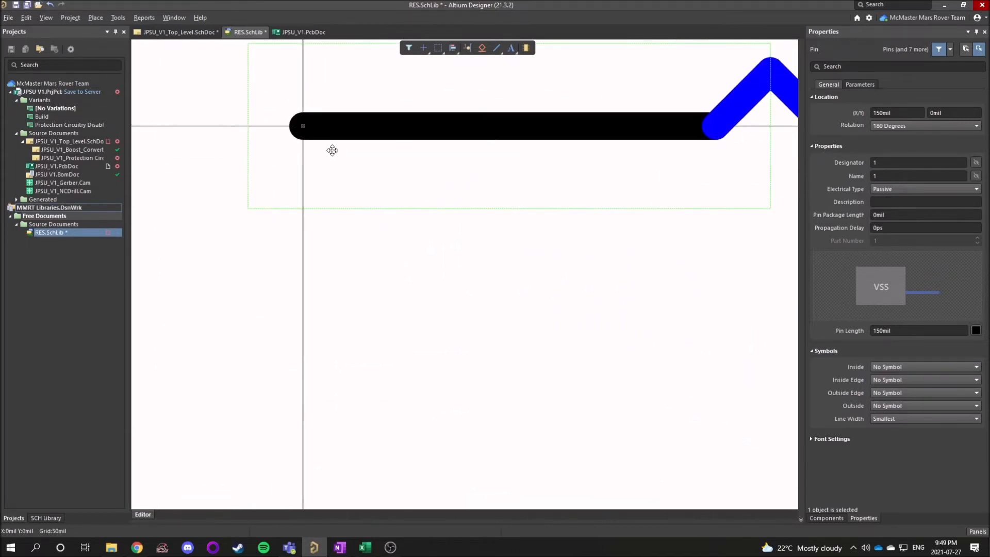
pyautogui.keyDown('ctrl'); pyautogui.scroll(-5, 334, 153); pyautogui.keyUp('ctrl')
pyautogui.moveTo(382, 192); pyautogui.dragTo(342, 258, button='right')
pyautogui.keyDown('ctrl'); pyautogui.scroll(-2, 342, 253); pyautogui.keyUp('ctrl')
pyautogui.keyDown('ctrl'); pyautogui.scroll(1, 343, 253); pyautogui.keyUp('ctrl')
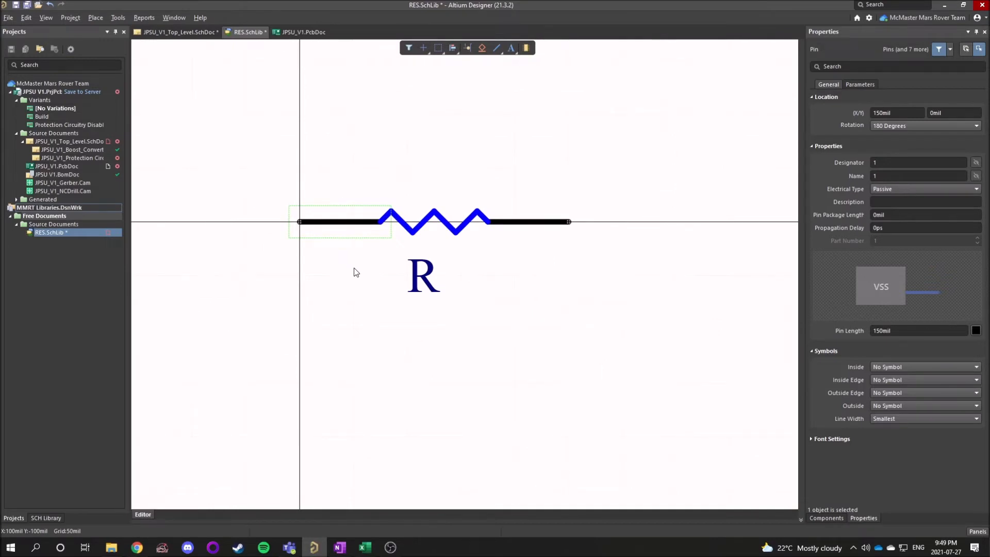
# Return to the top-level schematic and examine the pins and wiring of D1 and R2 down to ground.
pyautogui.click(178, 32)
pyautogui.scroll(3, 461, 211)
pyautogui.click(427, 247)
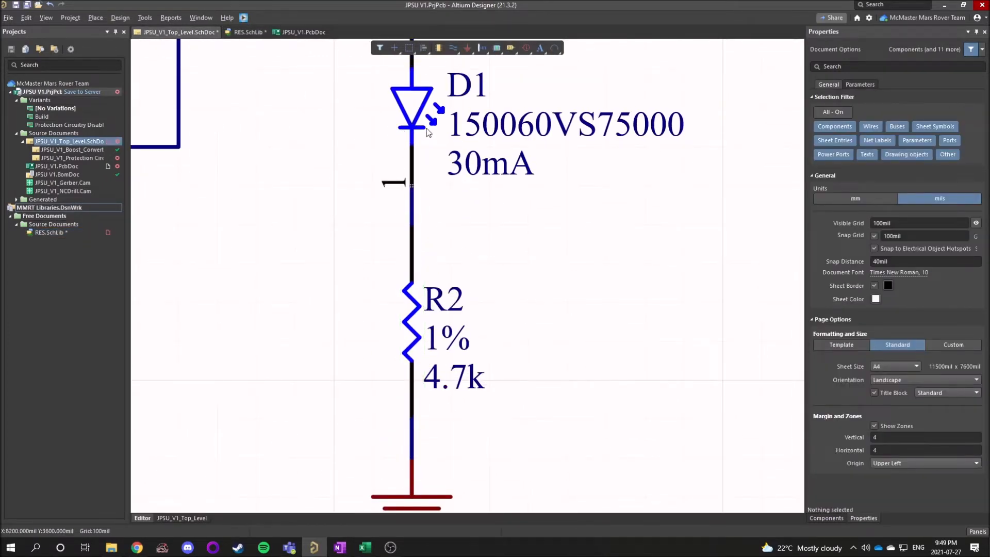
pyautogui.scroll(-3, 609, 199)
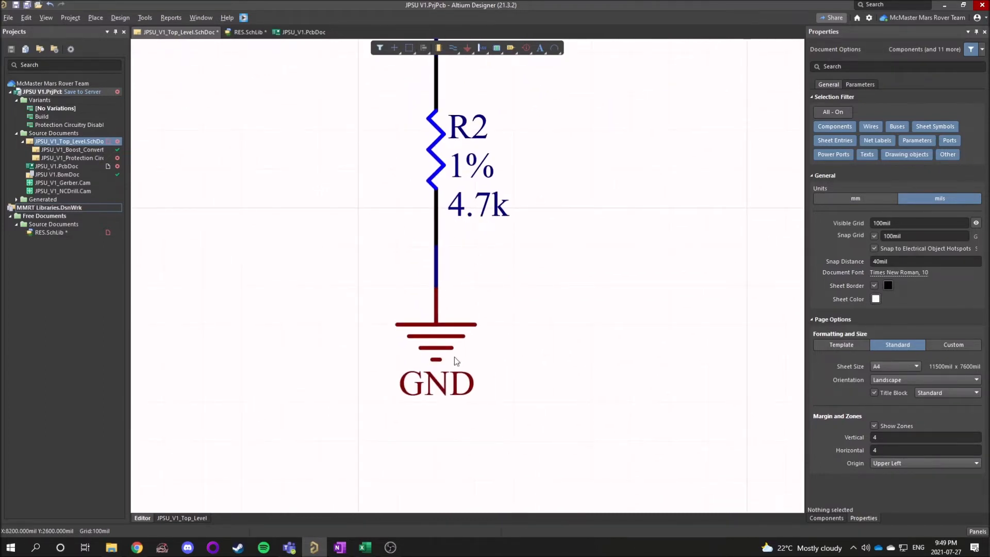
# Go back to RES.SchLib and review the RES component's general properties, focusing on its designator.
pyautogui.click(247, 33)
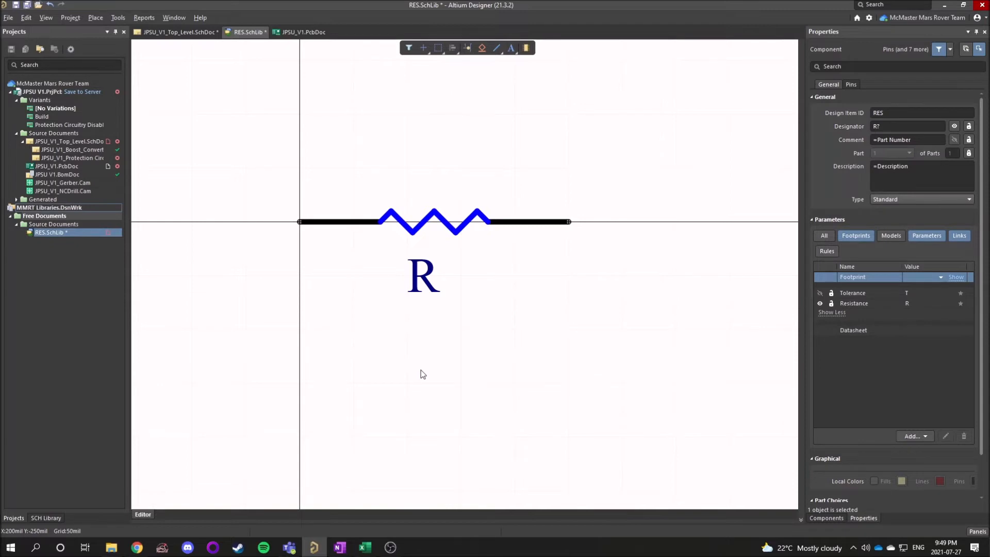
pyautogui.moveTo(263, 150); pyautogui.dragTo(701, 387)
pyautogui.click(702, 390)
pyautogui.click(819, 32)
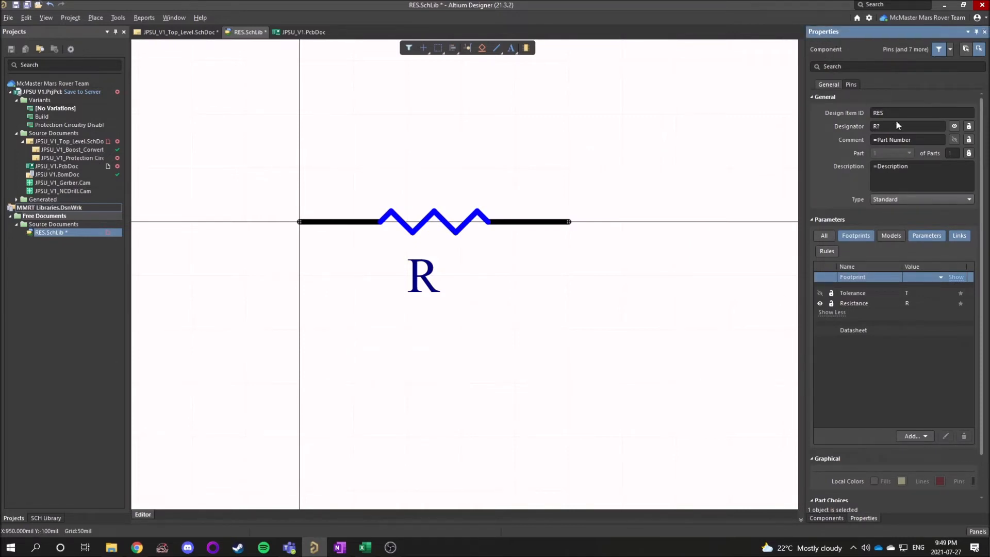
pyautogui.click(891, 129)
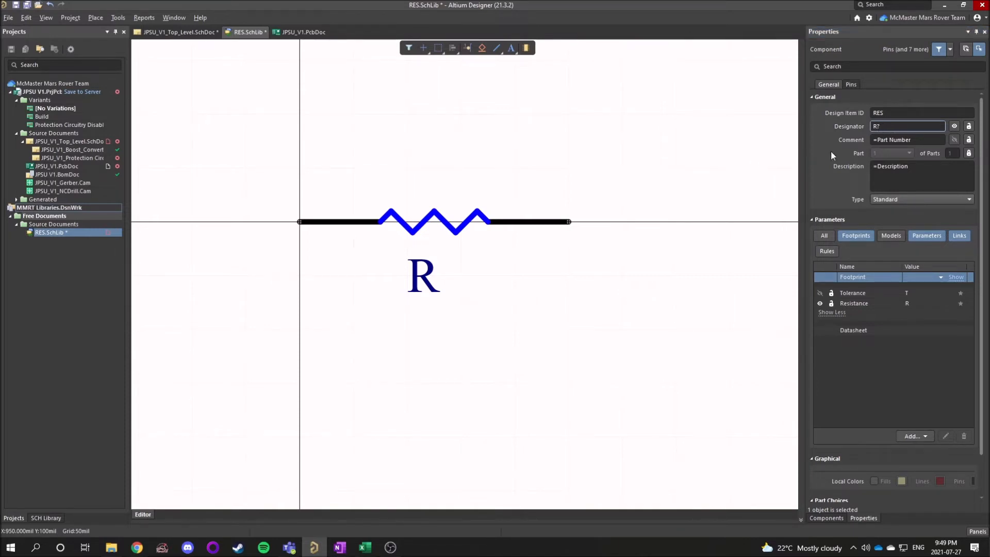
pyautogui.click(889, 128)
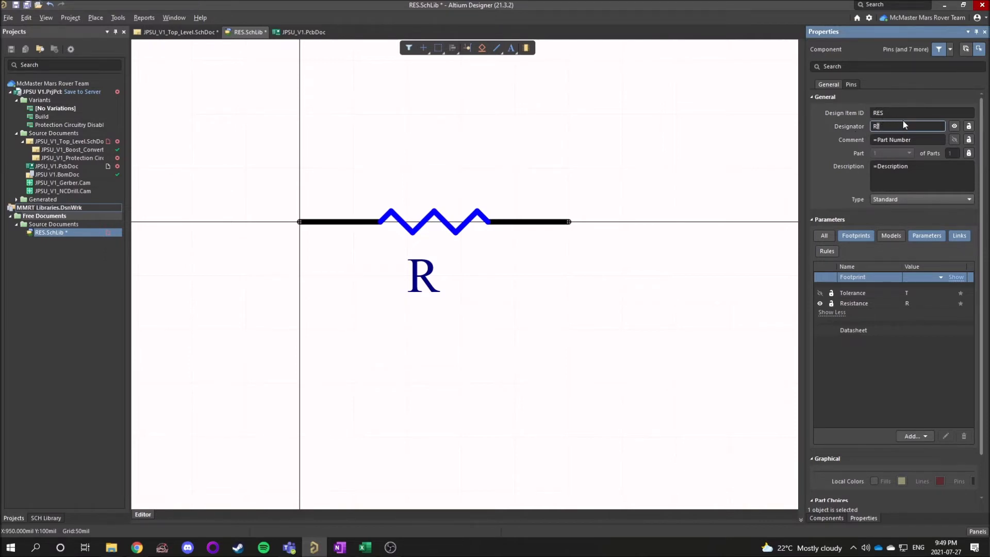
# Switch back to JPSU_V1_Top_Level.SchDoc and view the schematic area around D1 and R2.
pyautogui.click(155, 33)
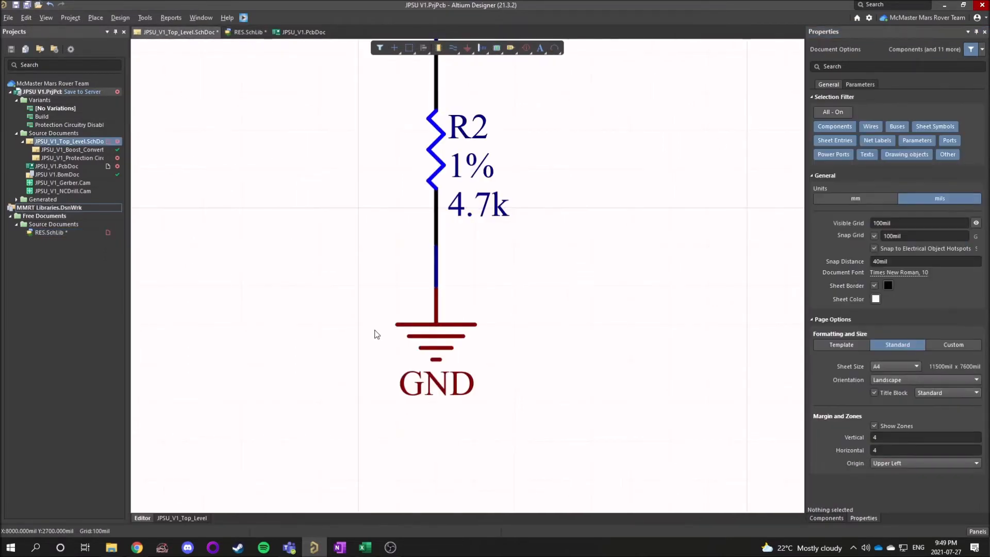
pyautogui.keyDown('ctrl'); pyautogui.scroll(-6, 365, 235); pyautogui.keyUp('ctrl')
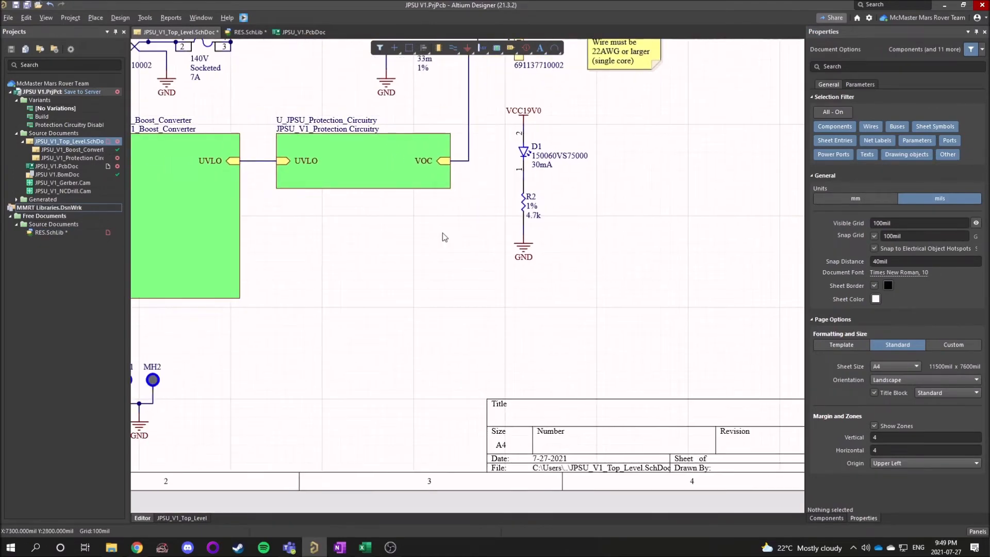
# View the whole top-level schematic and look over the available schematic annotation commands.
pyautogui.keyDown('ctrl'); pyautogui.scroll(4, 415, 239); pyautogui.keyUp('ctrl')
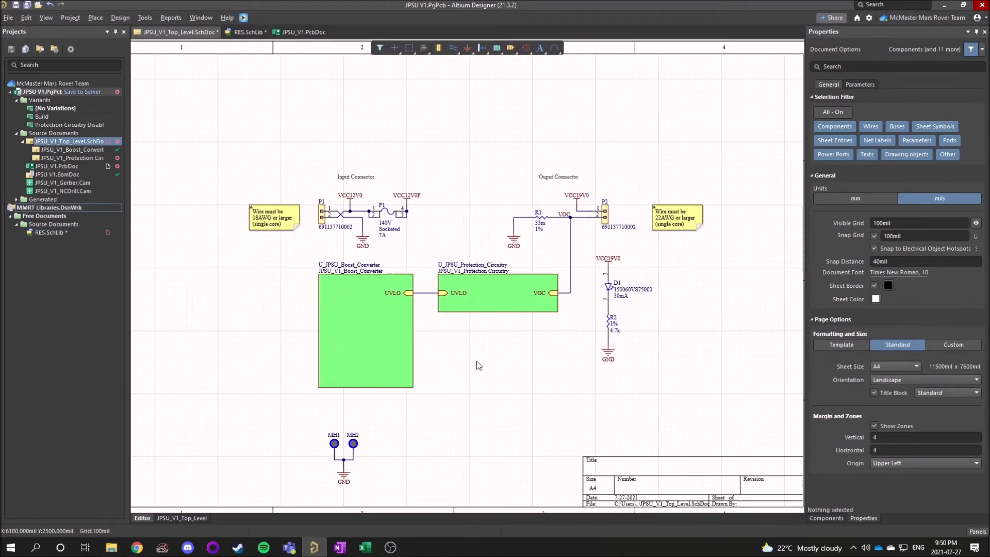
pyautogui.keyDown('ctrl'); pyautogui.scroll(2, 384, 227); pyautogui.keyUp('ctrl')
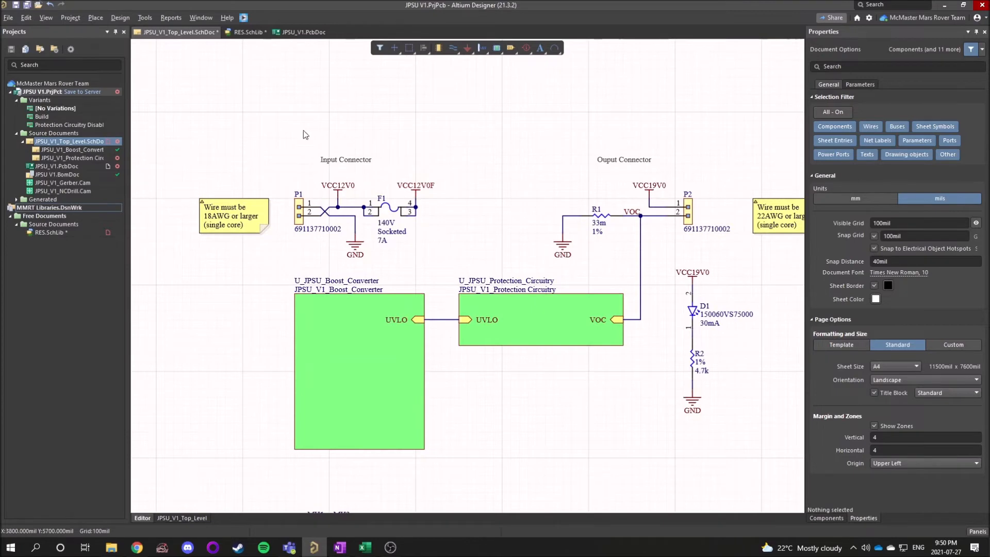
pyautogui.click(147, 21)
pyautogui.moveTo(178, 135)
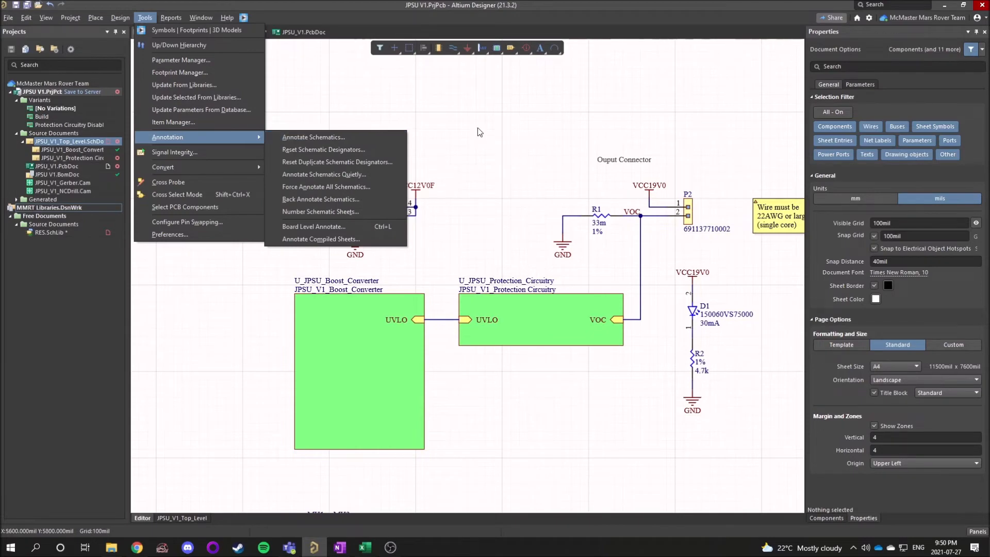
pyautogui.click(495, 132)
pyautogui.moveTo(511, 202); pyautogui.dragTo(405, 149, button='right')
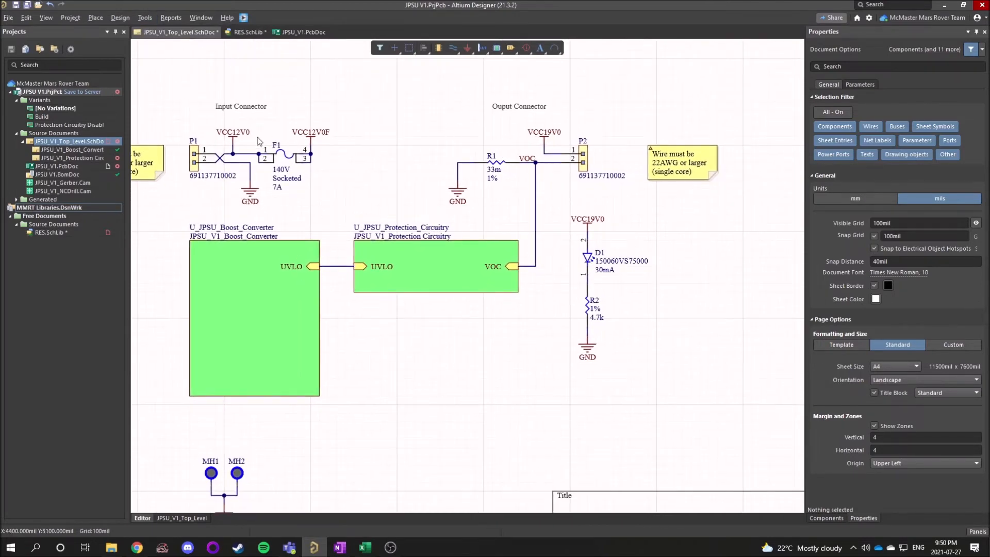
# Check the RES component's description in RES.SchLib and switch to the AltiumExcelDB.xlsx workbook in Excel.
pyautogui.click(247, 32)
pyautogui.click(882, 127)
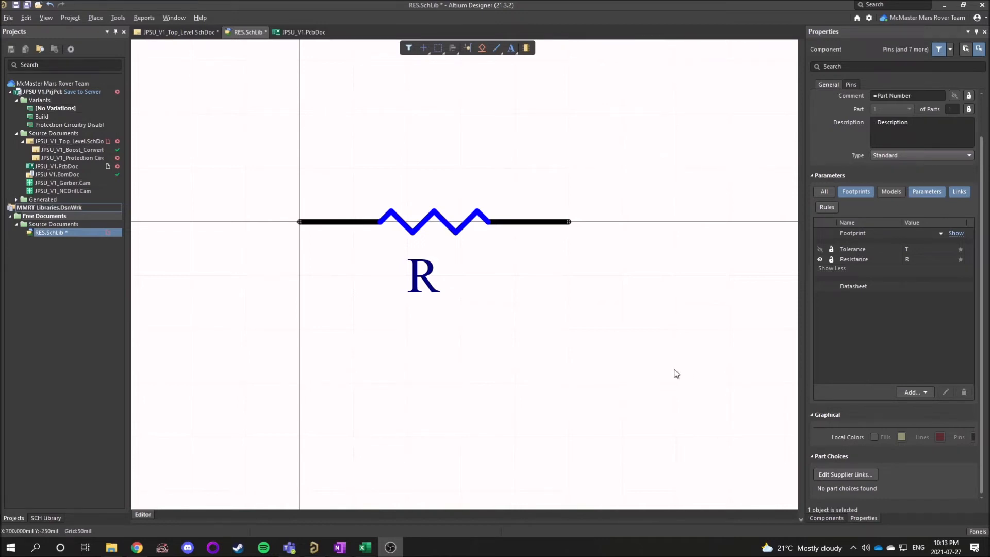
pyautogui.click(367, 551)
pyautogui.click(148, 277)
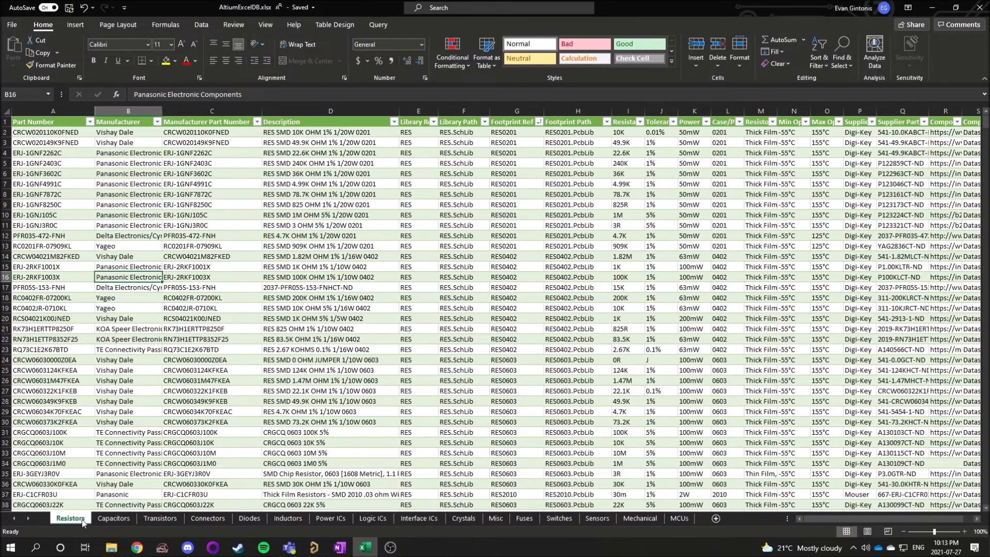
# Browse the component category sheets from Capacitors through Switches and return to the Resistors sheet.
pyautogui.click(107, 521)
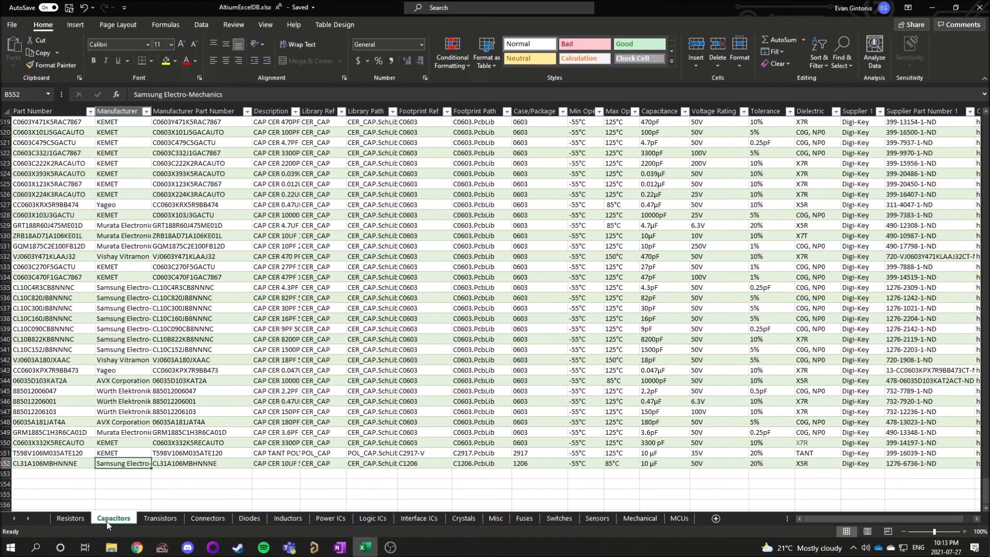
pyautogui.click(160, 523)
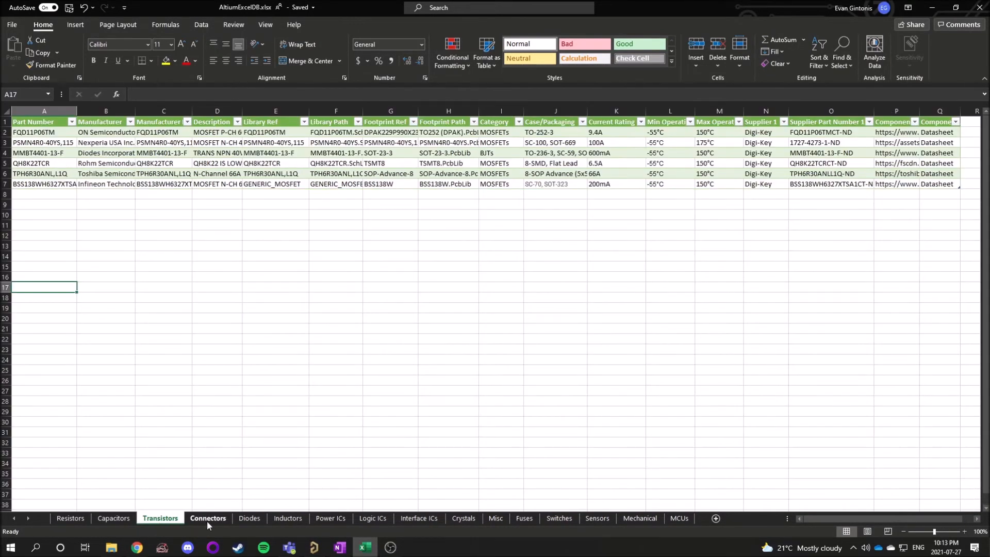
pyautogui.click(208, 521)
pyautogui.click(252, 522)
pyautogui.click(288, 522)
pyautogui.click(330, 521)
pyautogui.click(373, 520)
pyautogui.click(419, 520)
pyautogui.click(464, 519)
pyautogui.click(495, 520)
pyautogui.click(525, 521)
pyautogui.click(555, 521)
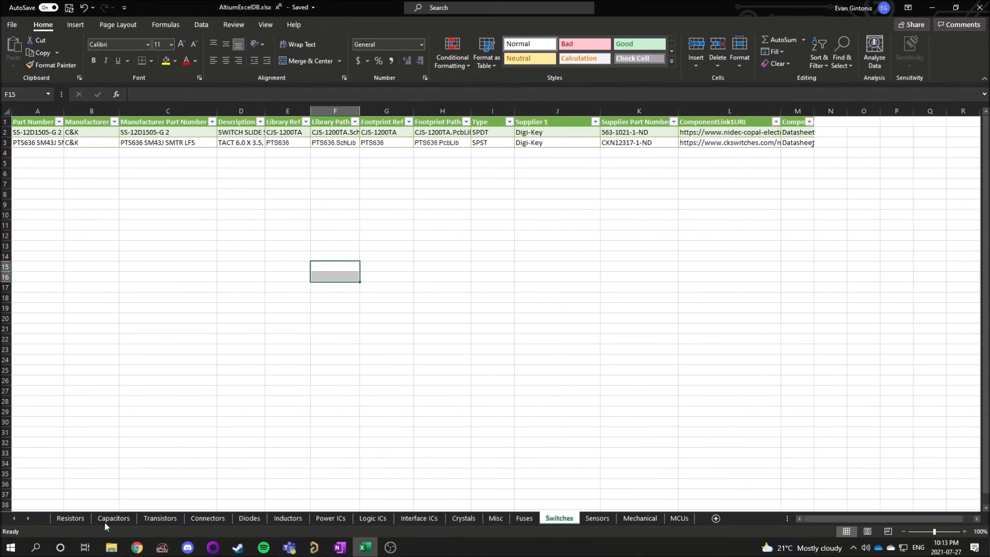
pyautogui.click(70, 519)
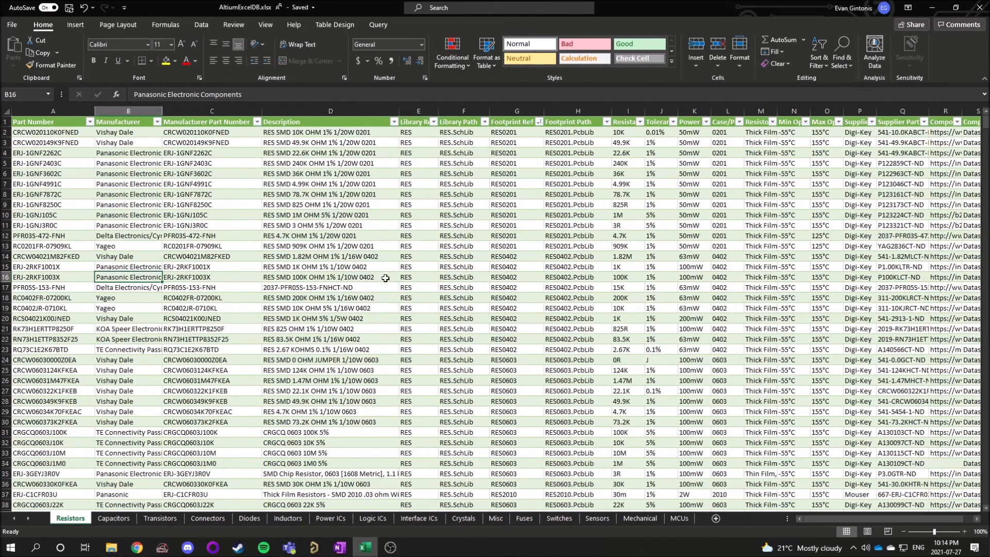
# Examine the first two resistor records across their columns and skim the list of resistors.
pyautogui.click(371, 235)
pyautogui.moveTo(36, 135); pyautogui.dragTo(959, 133)
pyautogui.moveTo(66, 142); pyautogui.dragTo(953, 142)
pyautogui.scroll(-7, 292, 295)
pyautogui.scroll(-20, 293, 295)
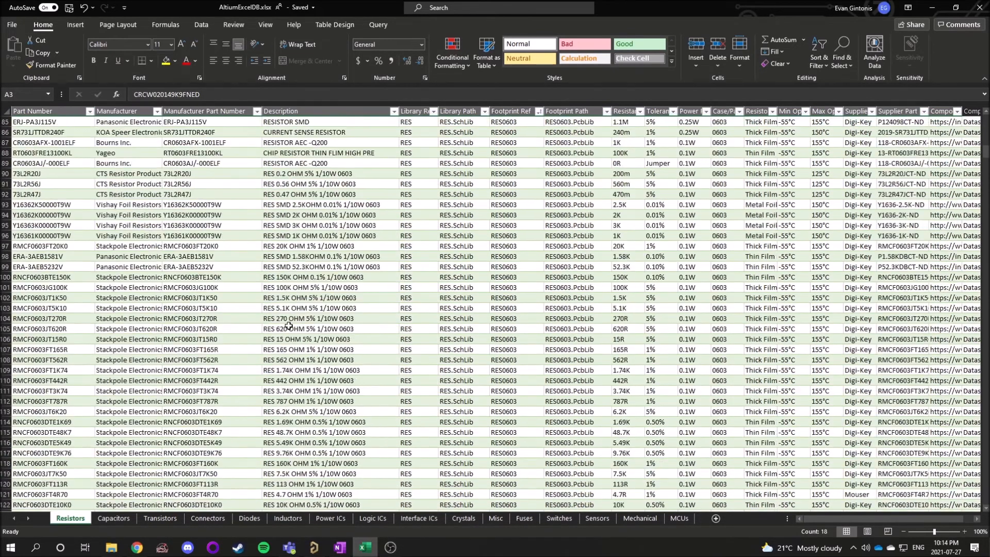
pyautogui.scroll(20, 288, 354)
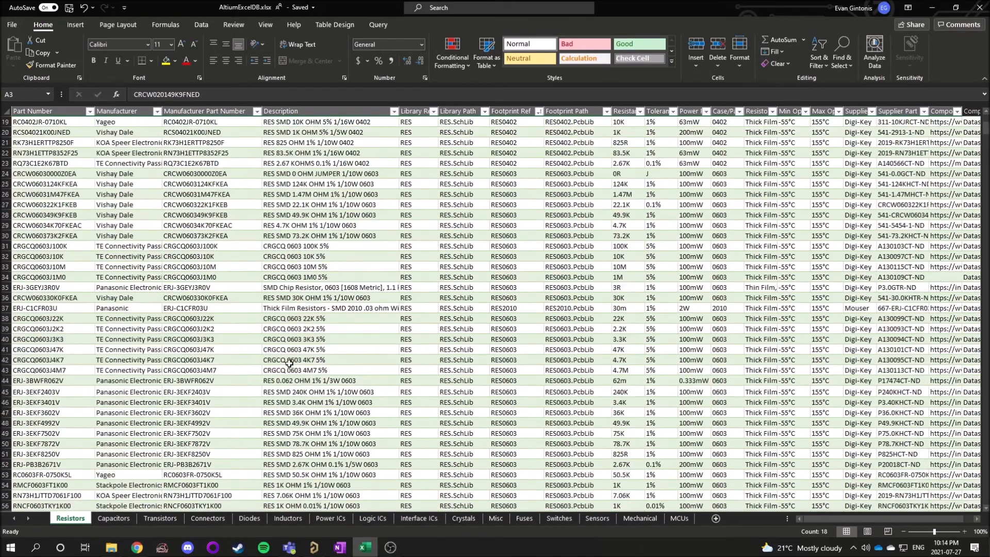
pyautogui.scroll(6, 289, 362)
# Review the first resistor's record and the Part Number, Manufacturer, Manufacturer Part Number and Description column headings.
pyautogui.moveTo(47, 132); pyautogui.dragTo(586, 133)
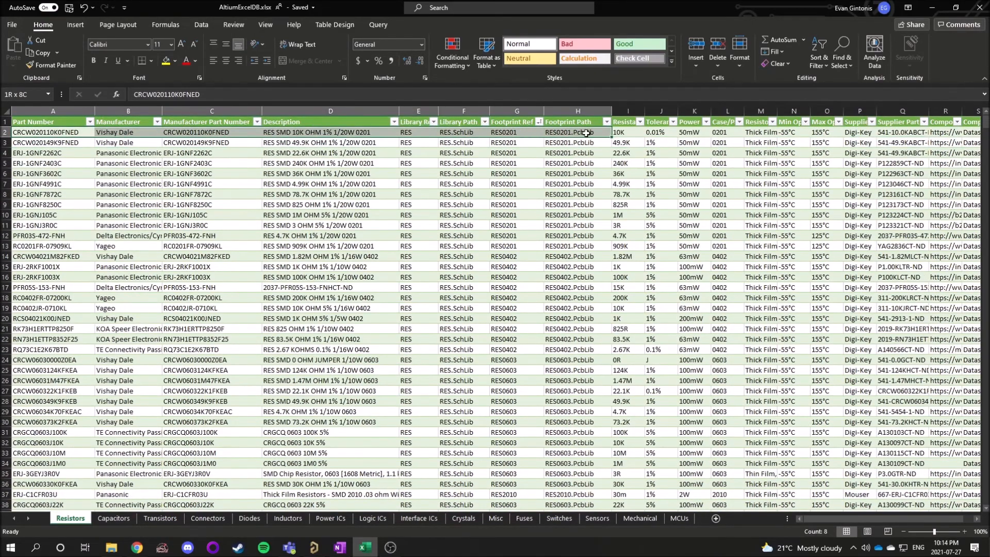
pyautogui.click(66, 122)
pyautogui.click(128, 122)
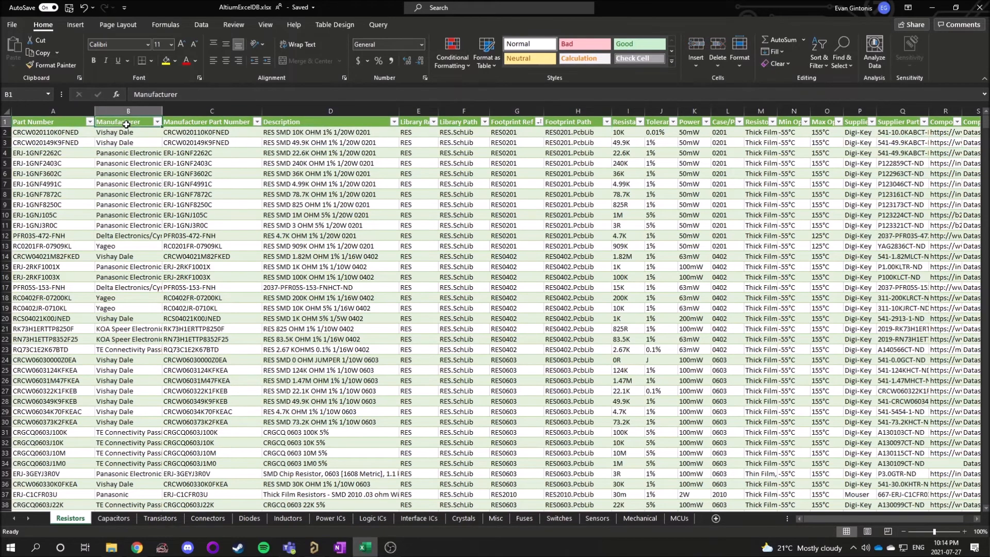
pyautogui.click(197, 121)
pyautogui.click(43, 123)
pyautogui.click(119, 121)
pyautogui.click(186, 121)
pyautogui.click(304, 124)
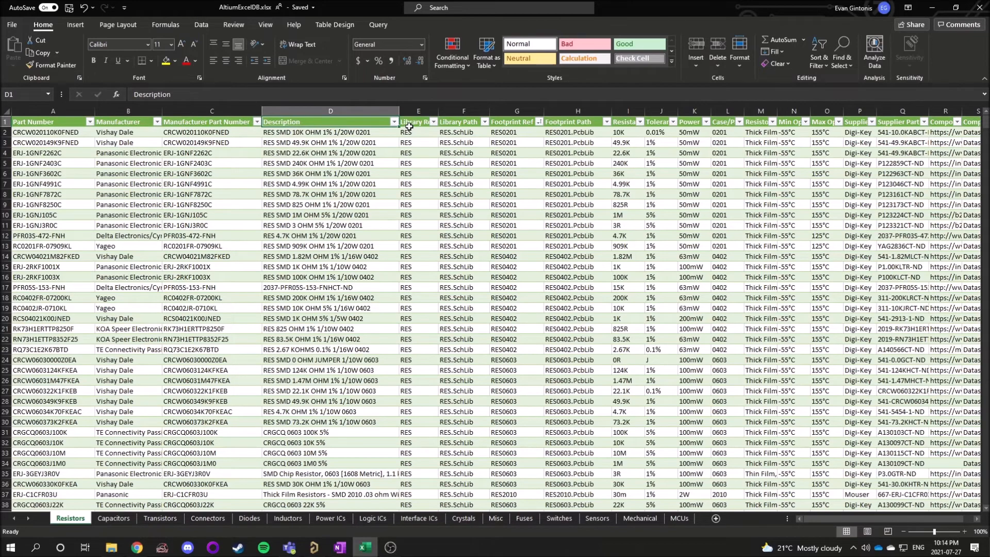
# Match the part number, manufacturer, manufacturer part number and description headings with the first resistor's entries.
pyautogui.click(44, 124)
pyautogui.click(42, 129)
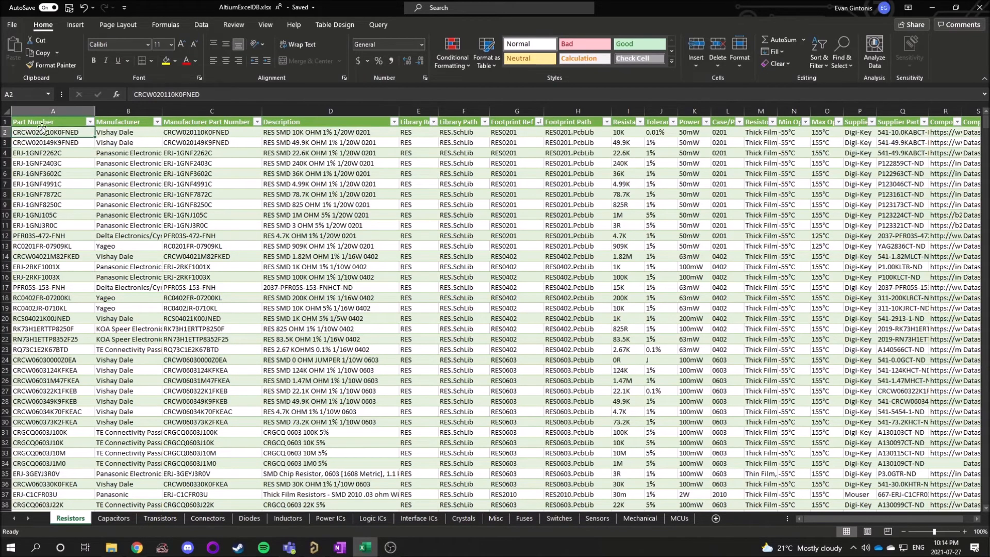
pyautogui.click(42, 123)
pyautogui.click(122, 125)
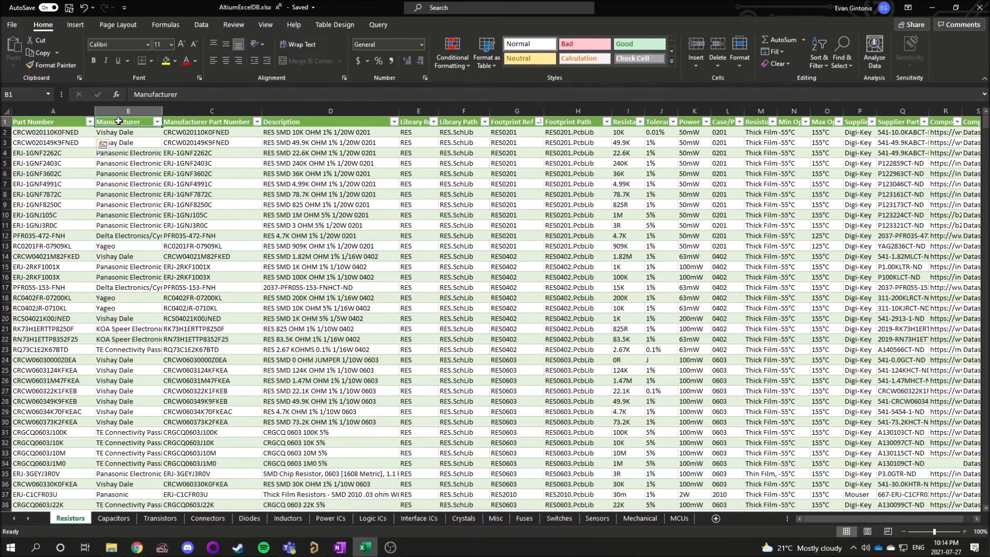
pyautogui.moveTo(130, 121); pyautogui.dragTo(127, 132)
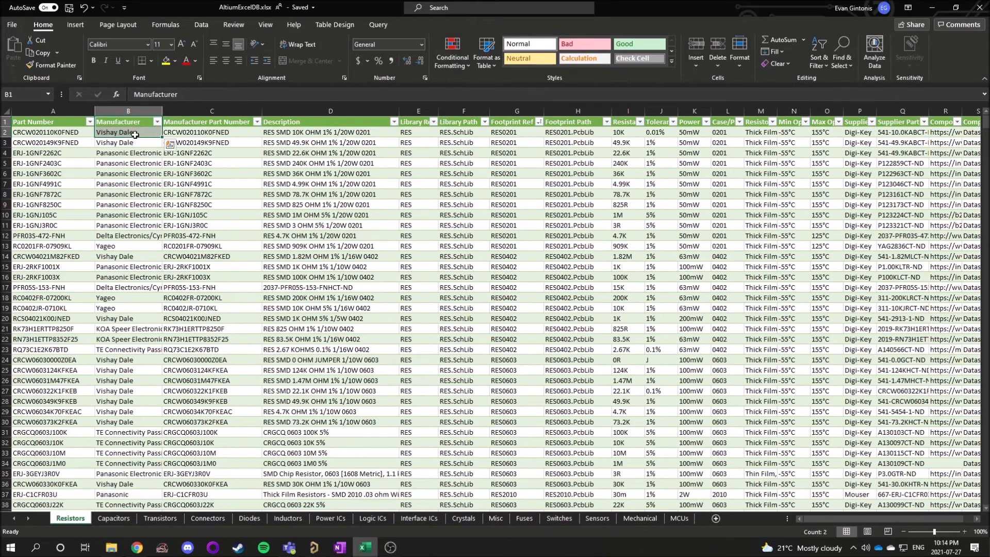
pyautogui.moveTo(212, 122); pyautogui.dragTo(212, 129)
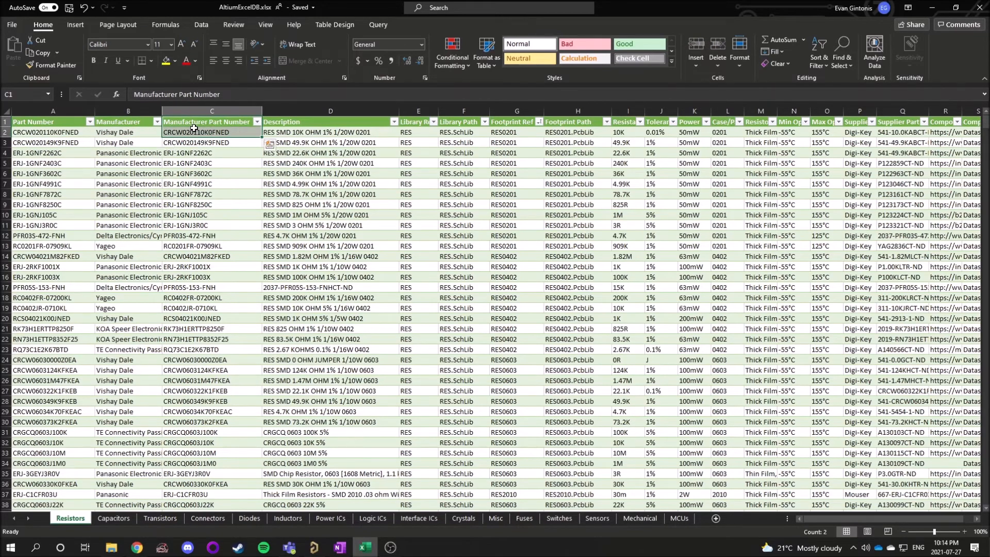
pyautogui.moveTo(40, 122); pyautogui.dragTo(47, 130)
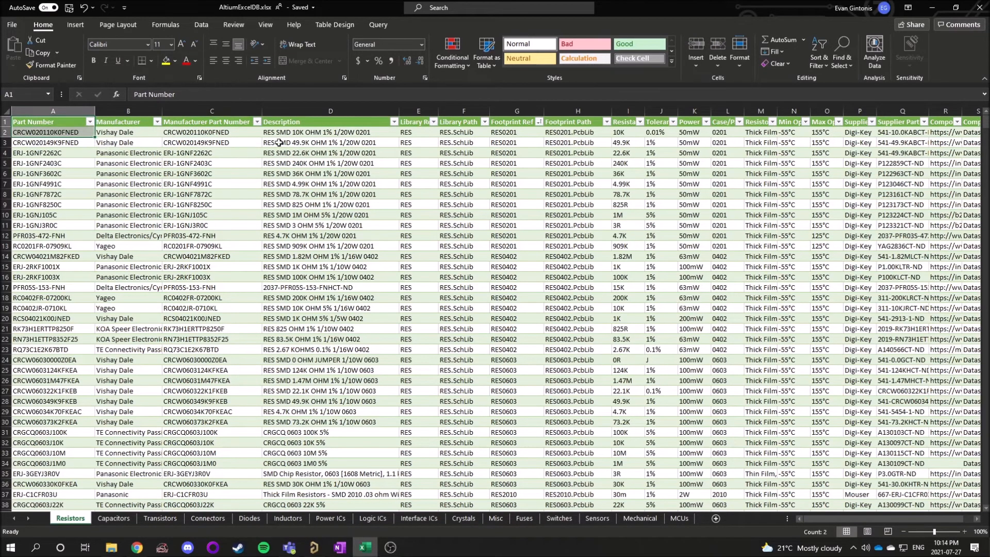
pyautogui.moveTo(304, 122); pyautogui.dragTo(310, 132)
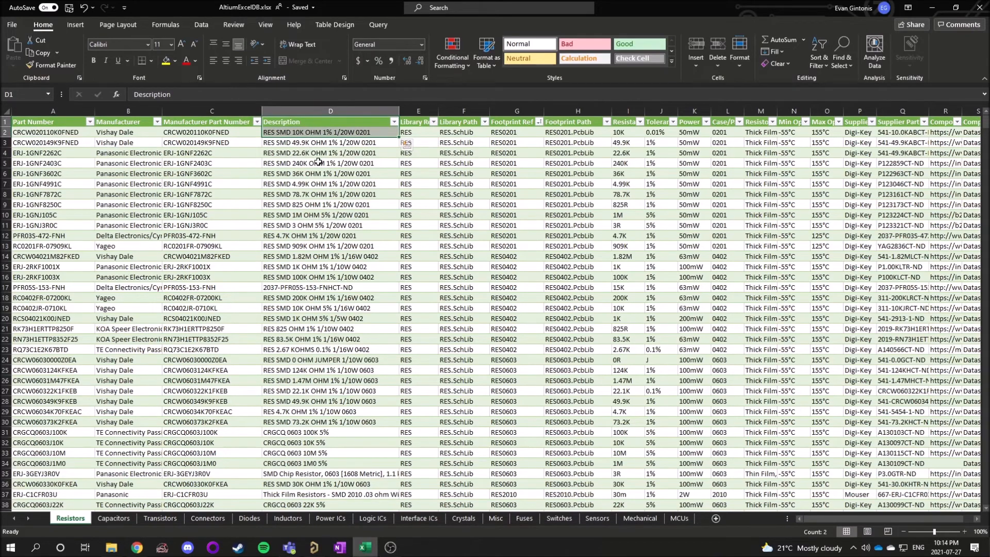
# Examine the first resistor's Library Ref entry, compare it with the RES symbol in Altium Designer, and return to Excel.
pyautogui.click(421, 125)
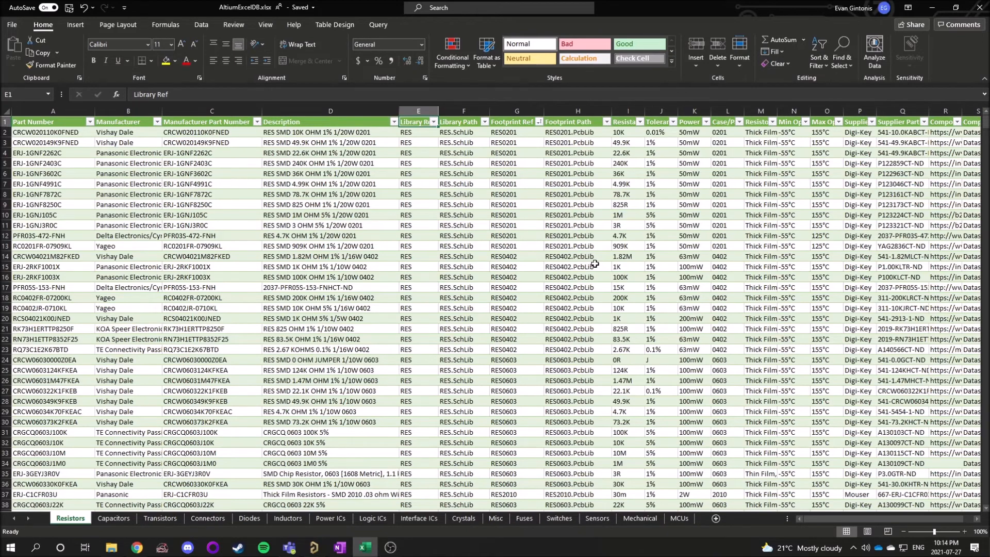
pyautogui.click(56, 136)
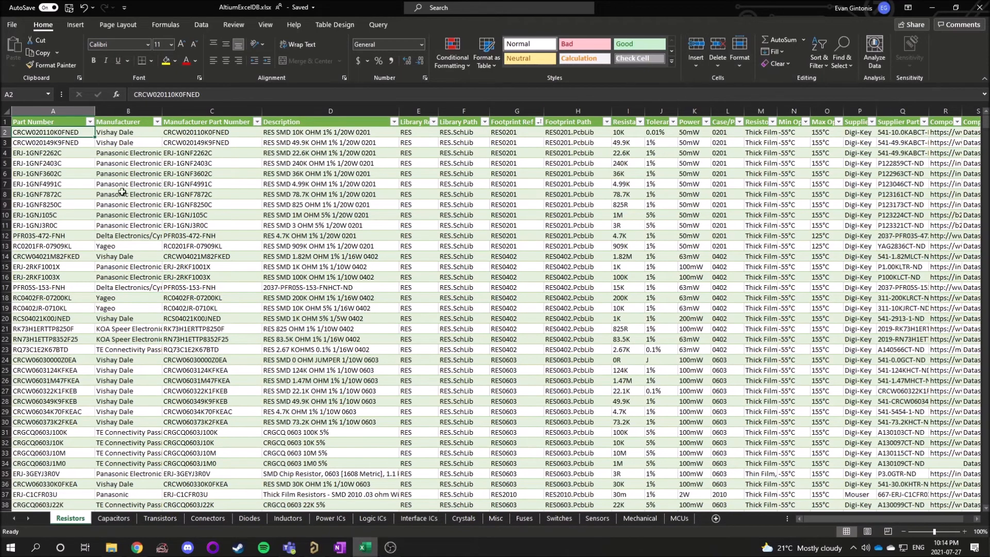
pyautogui.click(424, 134)
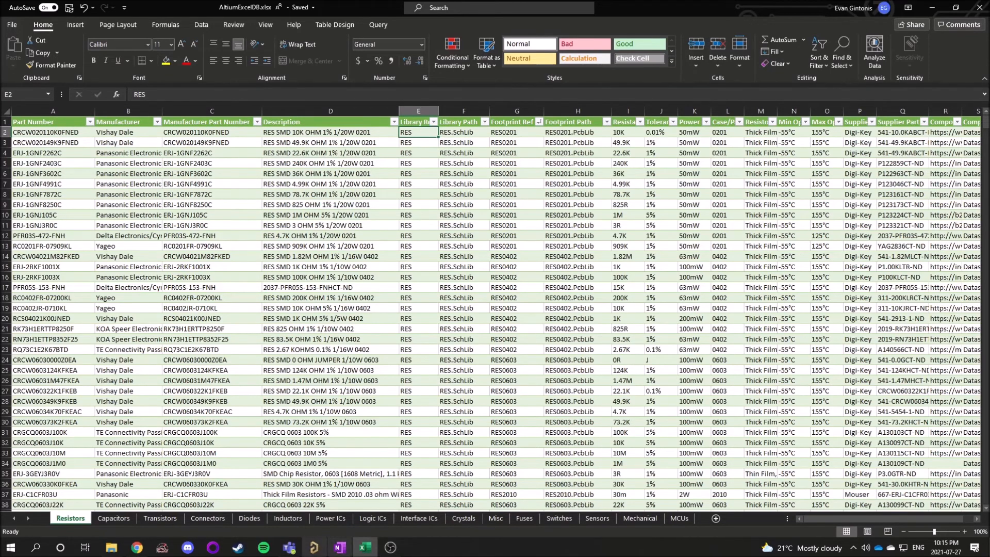
pyautogui.click(314, 547)
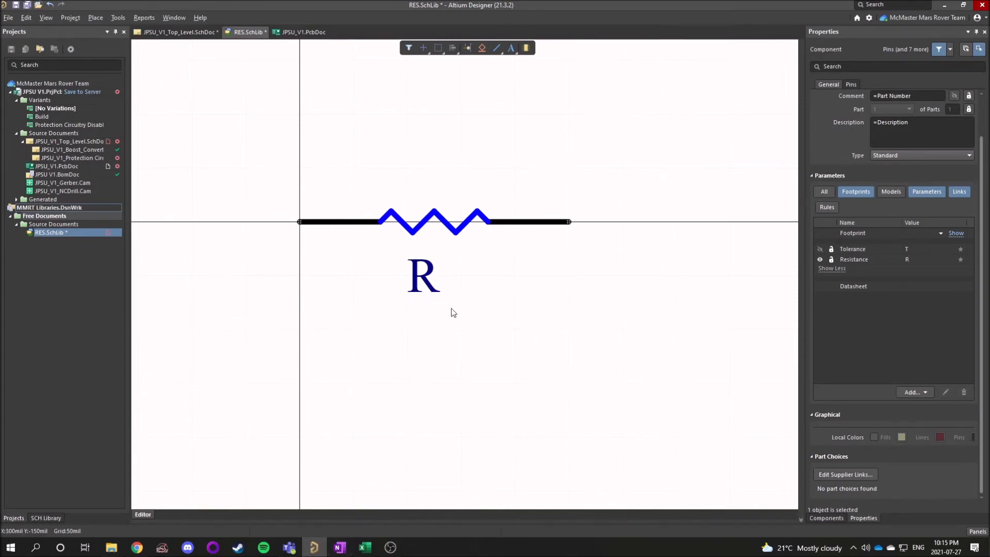
pyautogui.click(365, 547)
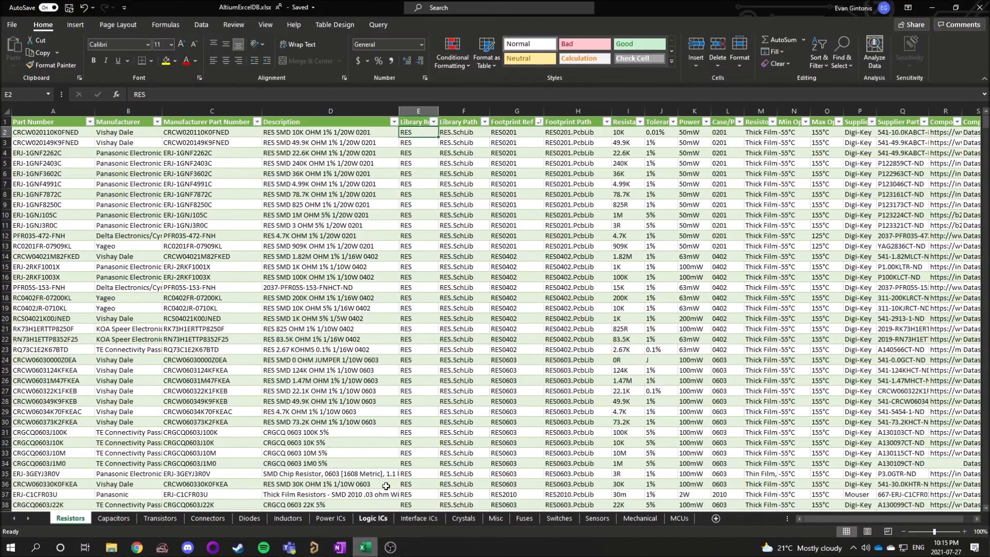
# Compare the Library Path and Library Ref headings with the first resistor's values in those columns.
pyautogui.click(458, 124)
pyautogui.click(459, 132)
pyautogui.click(459, 126)
pyautogui.click(459, 131)
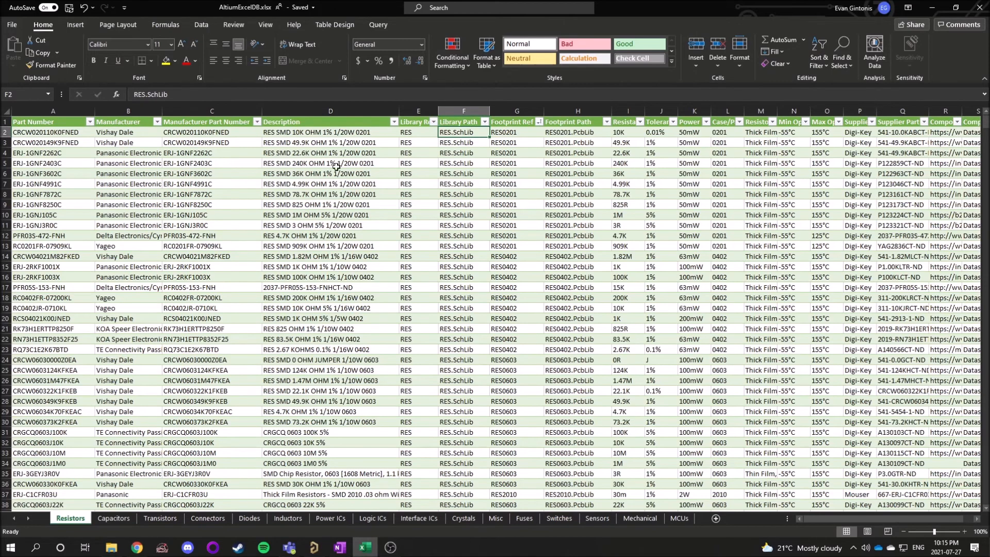
pyautogui.click(416, 124)
pyautogui.click(460, 122)
pyautogui.click(460, 134)
pyautogui.click(404, 137)
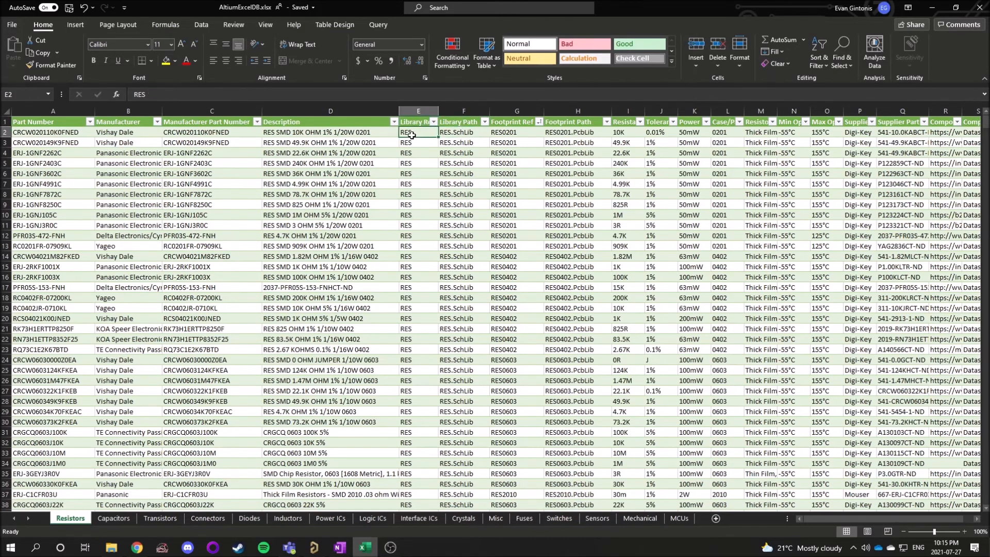
pyautogui.click(455, 133)
# Inspect the text of the first resistor's library path without changing it and recheck its Library Ref entry.
pyautogui.click(180, 98)
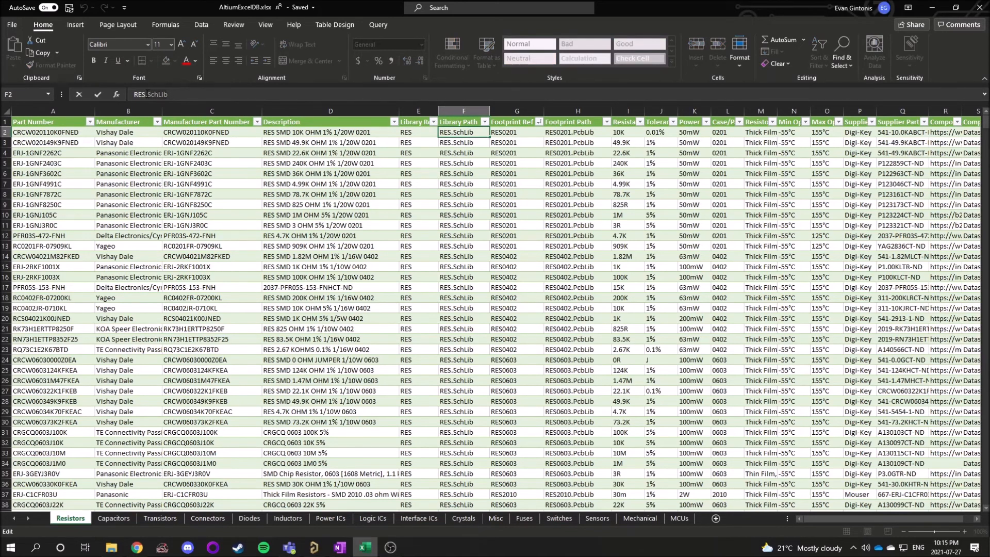
pyautogui.click(372, 214)
pyautogui.click(415, 129)
pyautogui.click(462, 131)
pyautogui.click(415, 124)
pyautogui.click(415, 134)
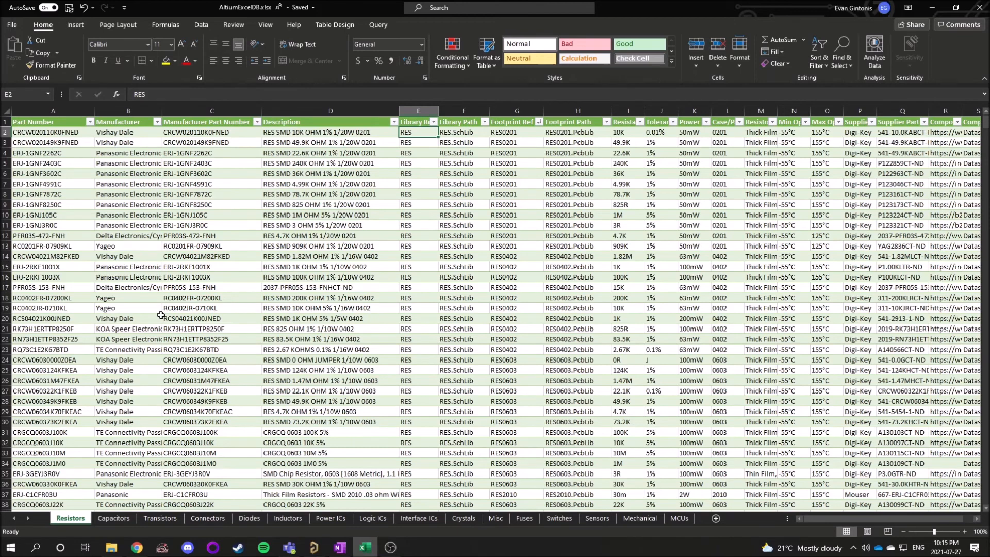
# Review the first resistor's complete row from its part number to its datasheet entry.
pyautogui.click(55, 133)
pyautogui.moveTo(82, 132); pyautogui.dragTo(913, 135)
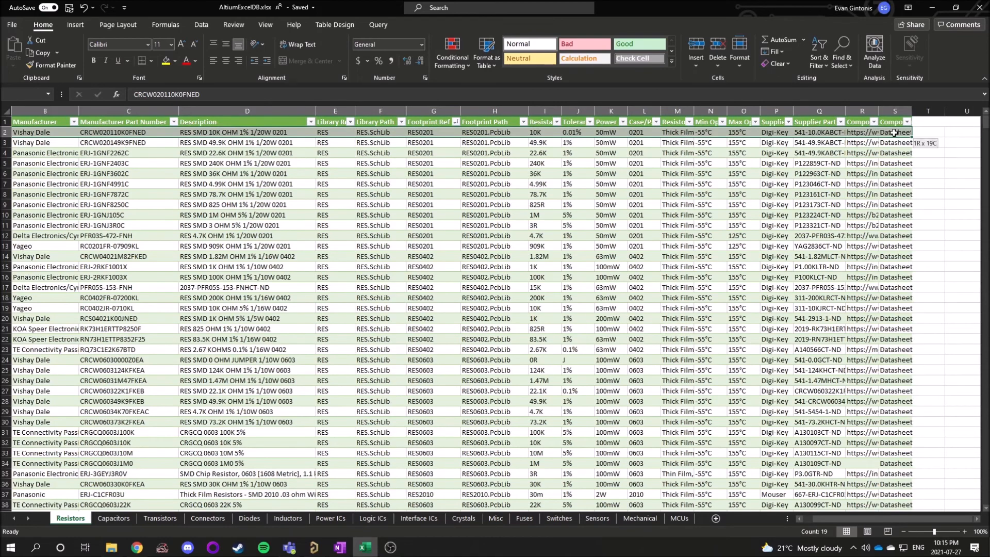
pyautogui.moveTo(876, 520); pyautogui.dragTo(771, 523)
pyautogui.click(463, 163)
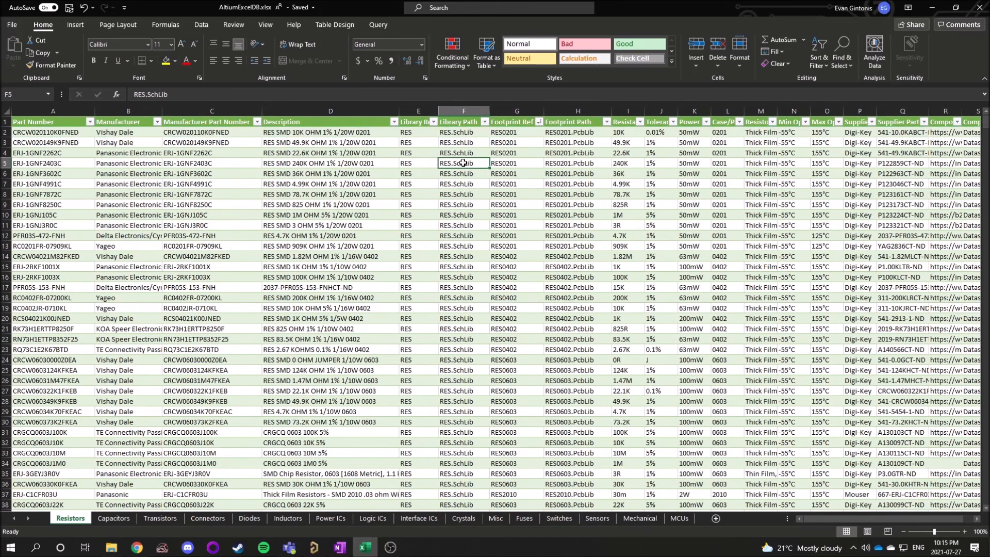
# Highlight the first resistor's Library Ref and Library Path cells as a pair.
pyautogui.moveTo(413, 132); pyautogui.dragTo(475, 132)
pyautogui.click(468, 173)
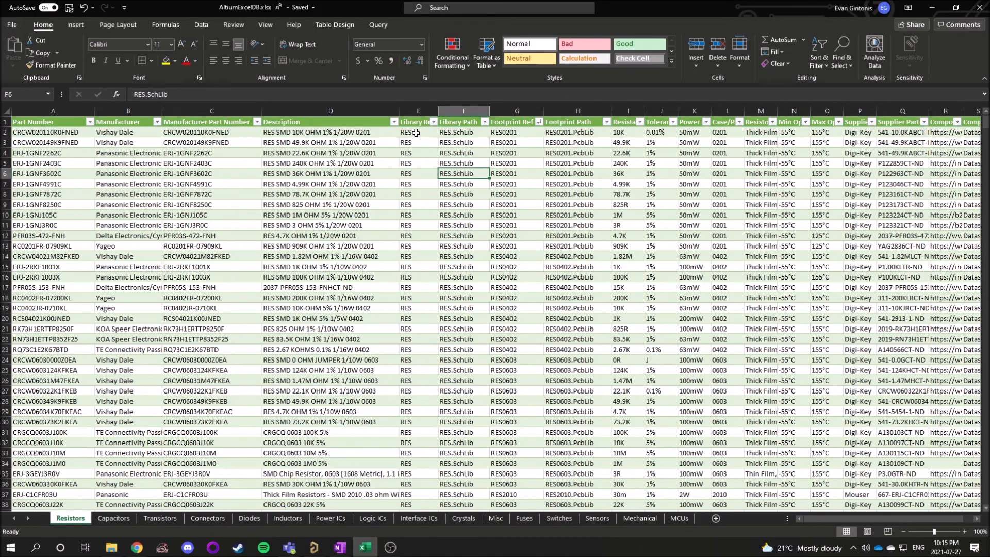
pyautogui.moveTo(416, 132); pyautogui.dragTo(464, 132)
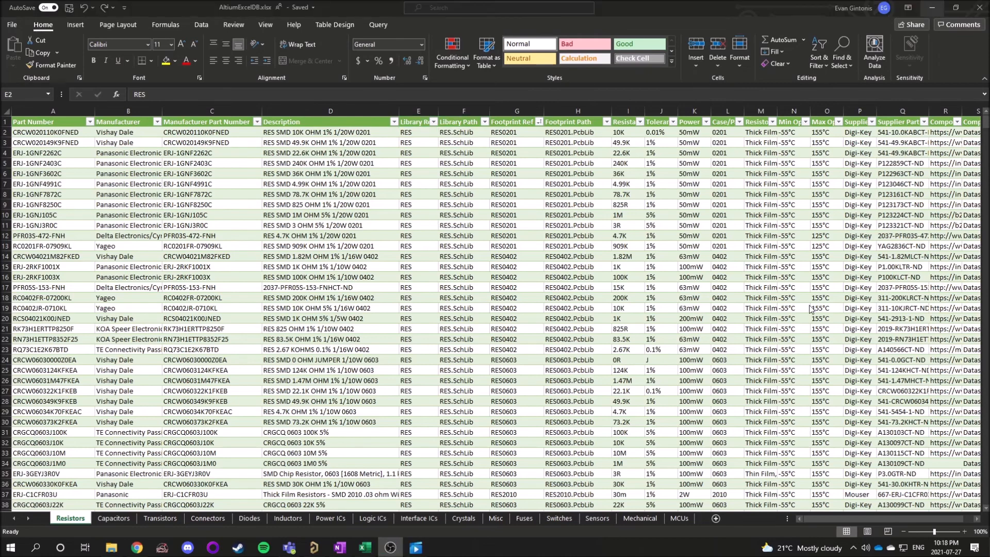
pyautogui.moveTo(404, 133); pyautogui.dragTo(458, 134)
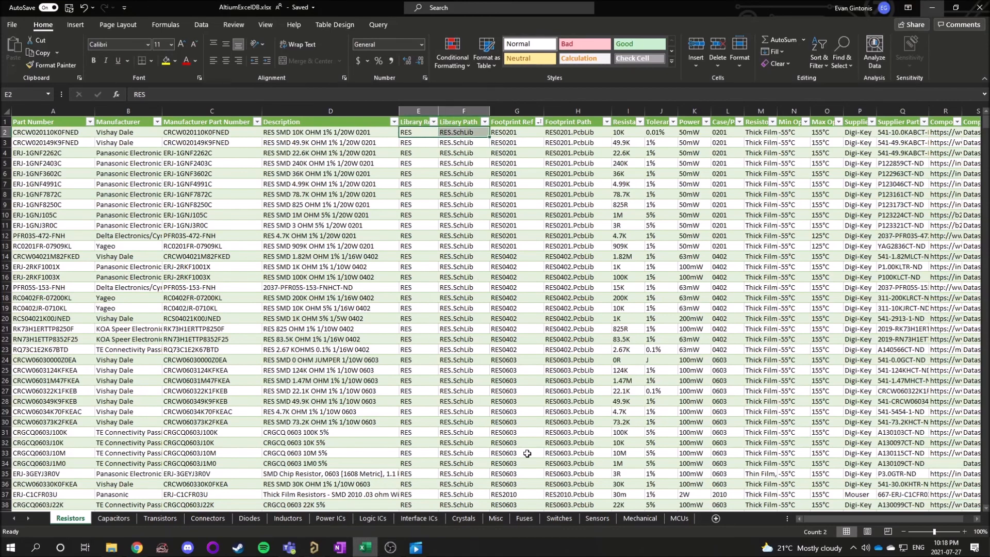
# Switch to RES.SchLib in Altium Designer and examine the RES component's Description and Comment fields.
pyautogui.click(314, 548)
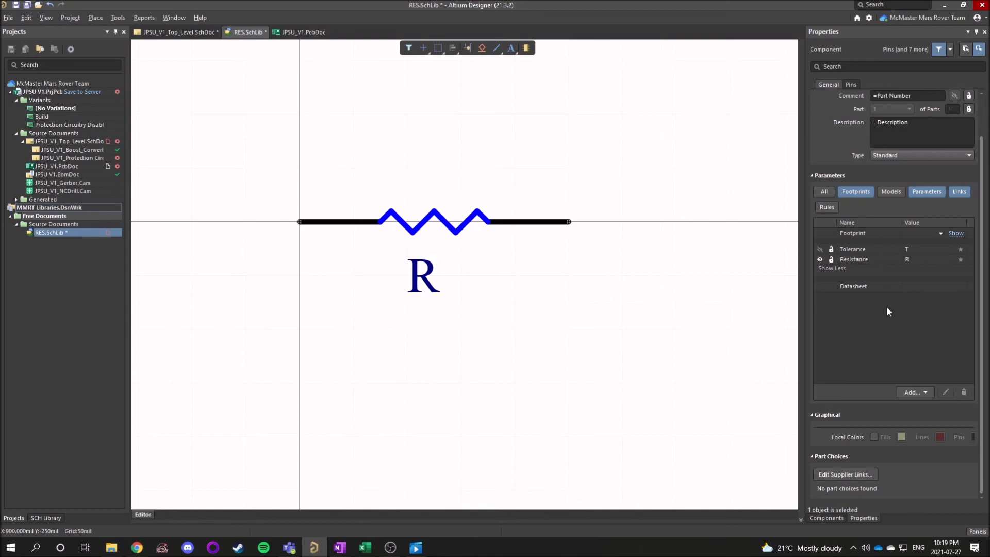
pyautogui.click(917, 126)
pyautogui.moveTo(917, 127); pyautogui.dragTo(872, 128)
pyautogui.click(909, 97)
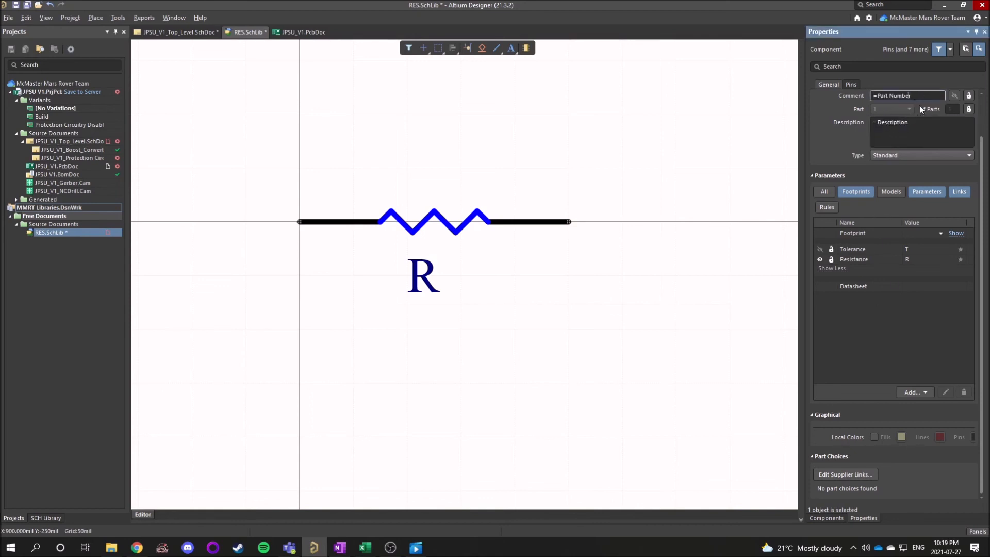